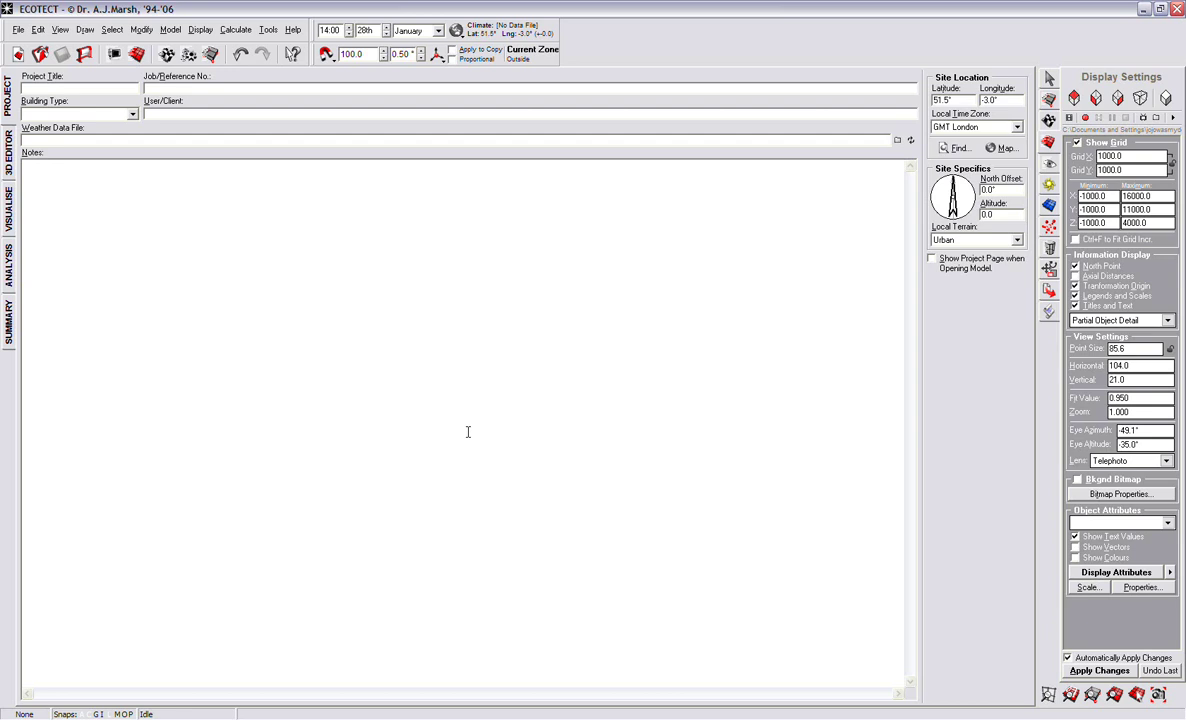
Switch to the 3D editor, orbit the empty grid, and pick the zone drawing tool.
{"action": "left_click", "coordinate": [7, 155]}
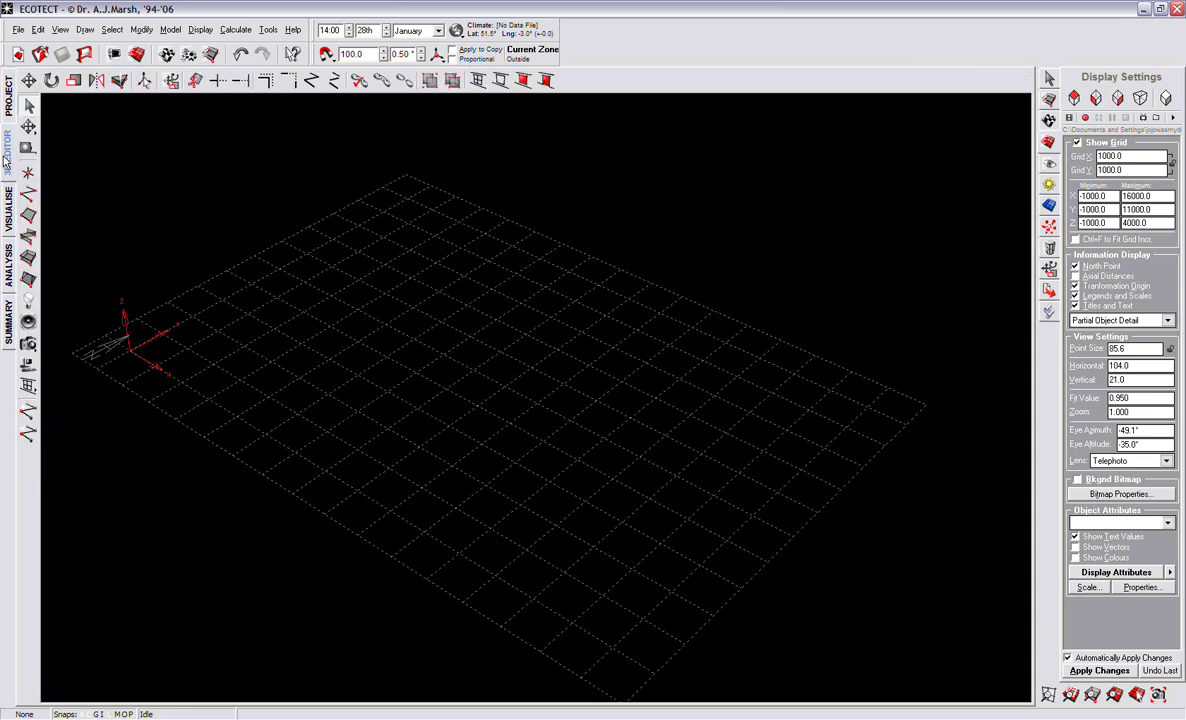
{"action": "right_click_drag", "start_coordinate": [152, 420], "coordinate": [377, 292]}
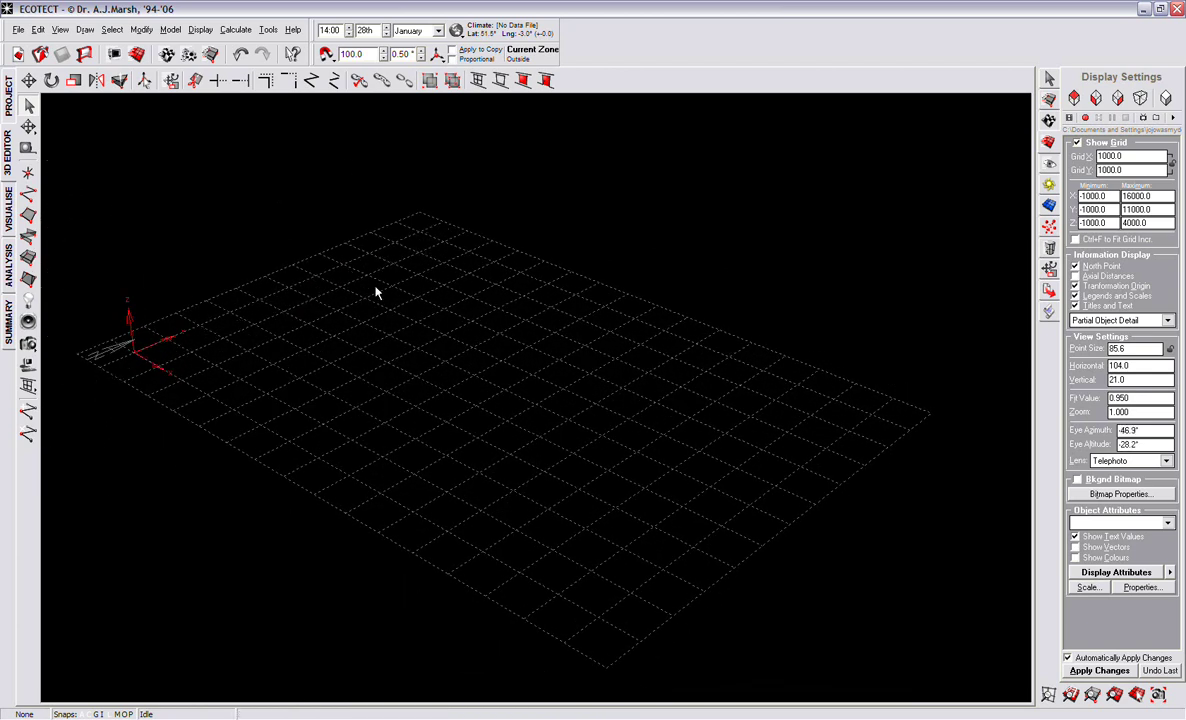
{"action": "left_click", "coordinate": [29, 238]}
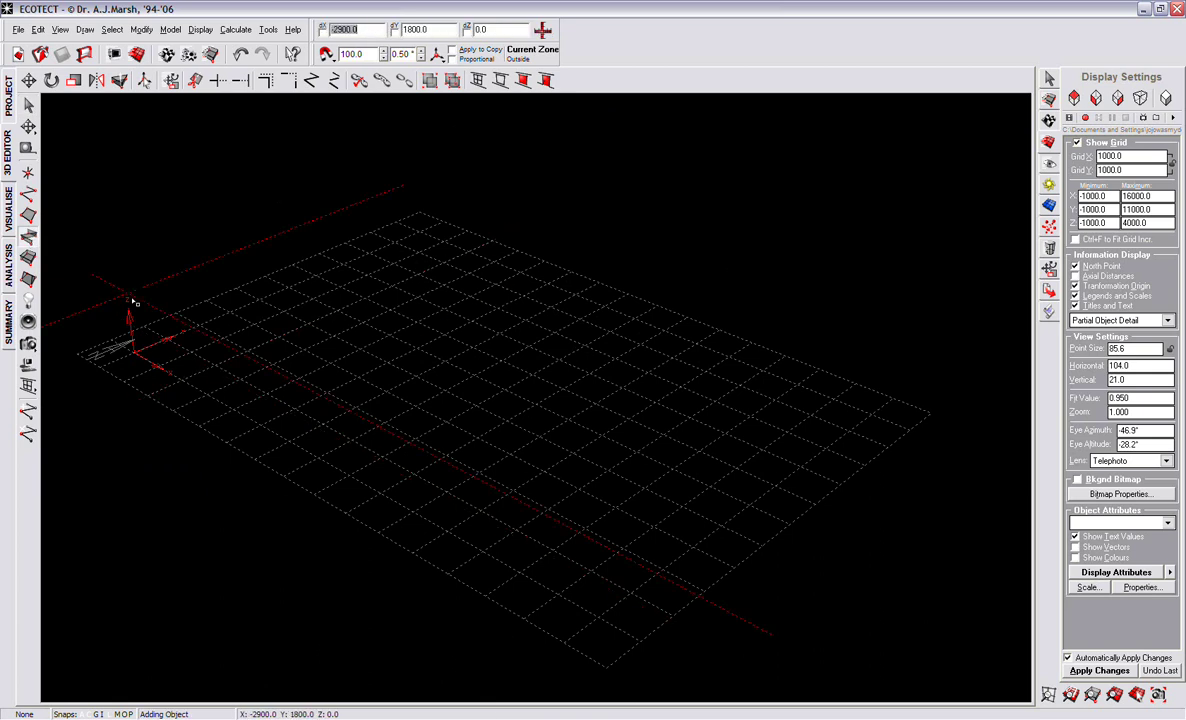
{"action": "left_click", "coordinate": [8, 97]}
{"action": "left_click", "coordinate": [8, 145]}
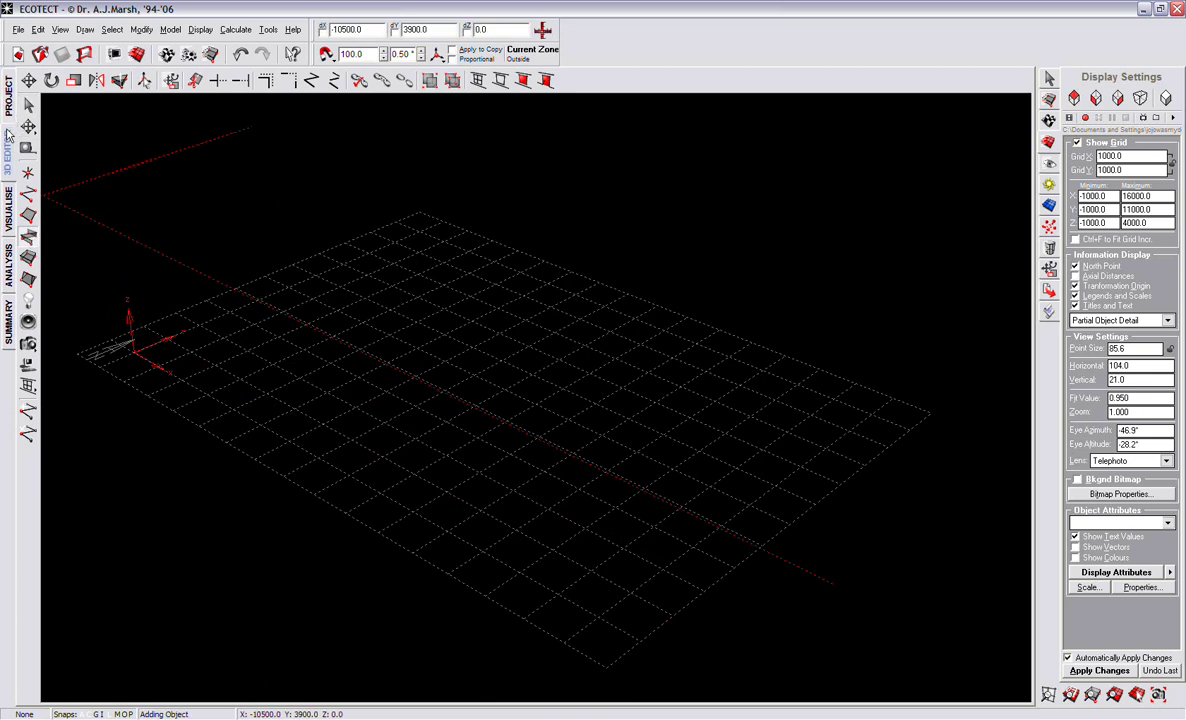
Click out the zigzag corners, return to the start, and close it into a planar surface.
{"action": "left_click", "coordinate": [193, 355]}
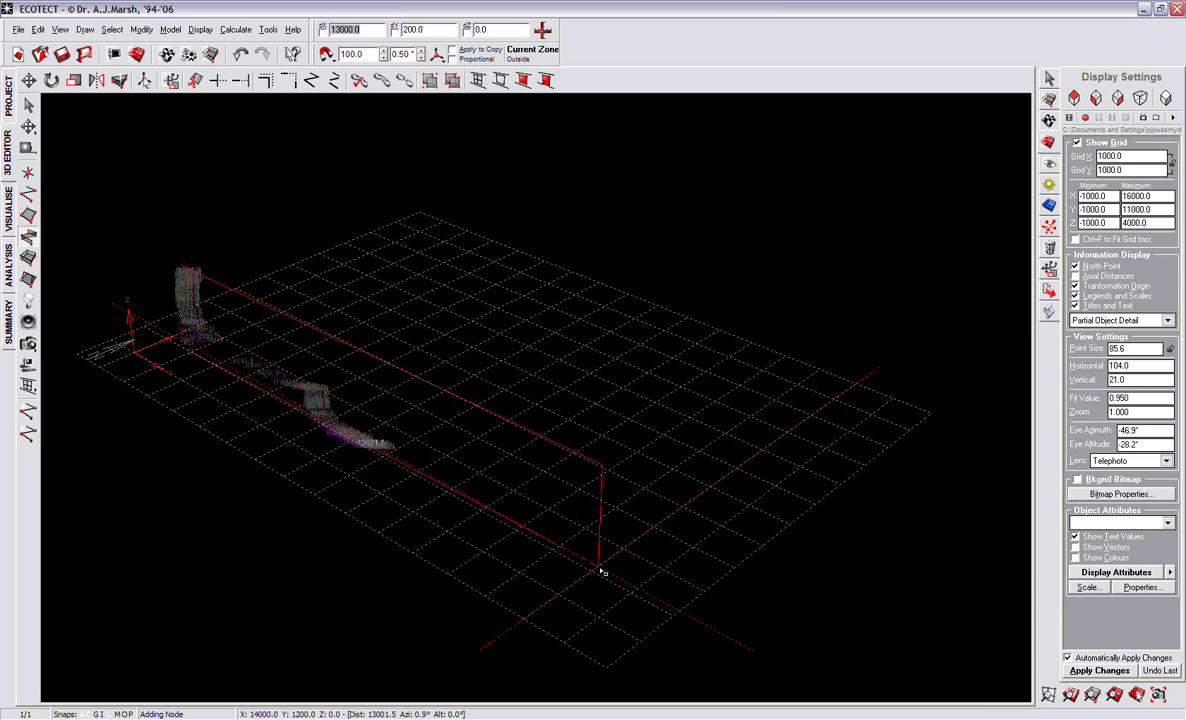
{"action": "left_click", "coordinate": [596, 573]}
{"action": "left_click", "coordinate": [670, 515]}
{"action": "left_click", "coordinate": [418, 388]}
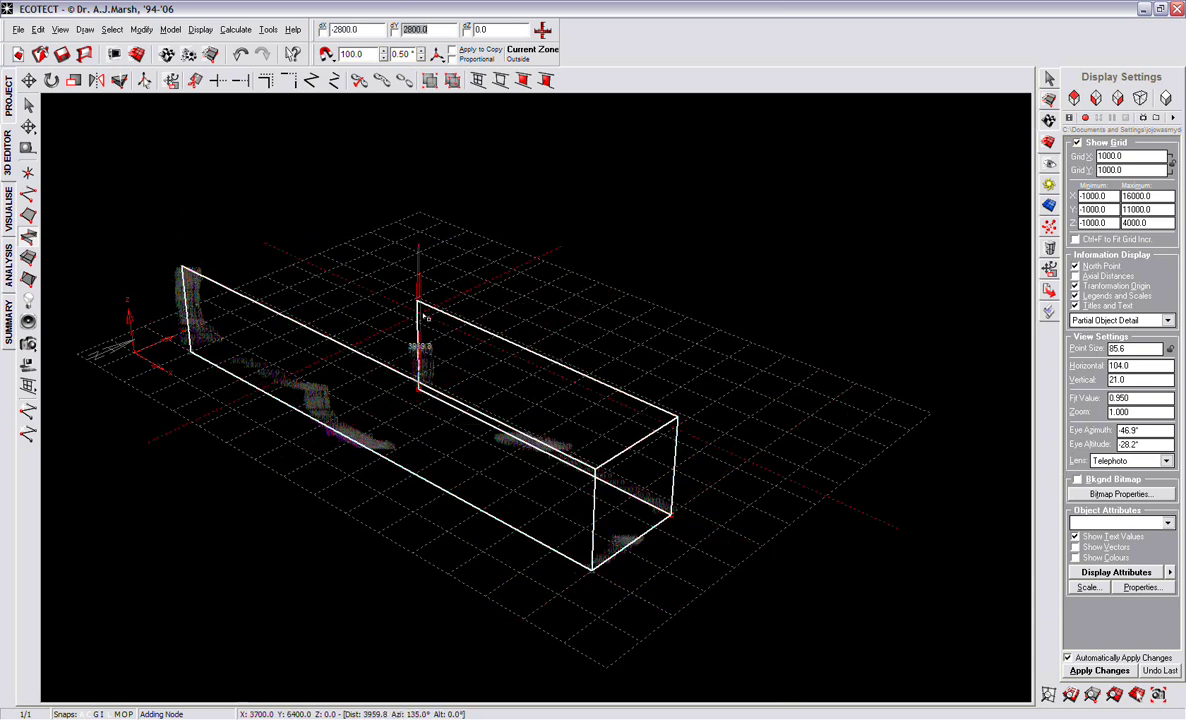
{"action": "left_click", "coordinate": [585, 336]}
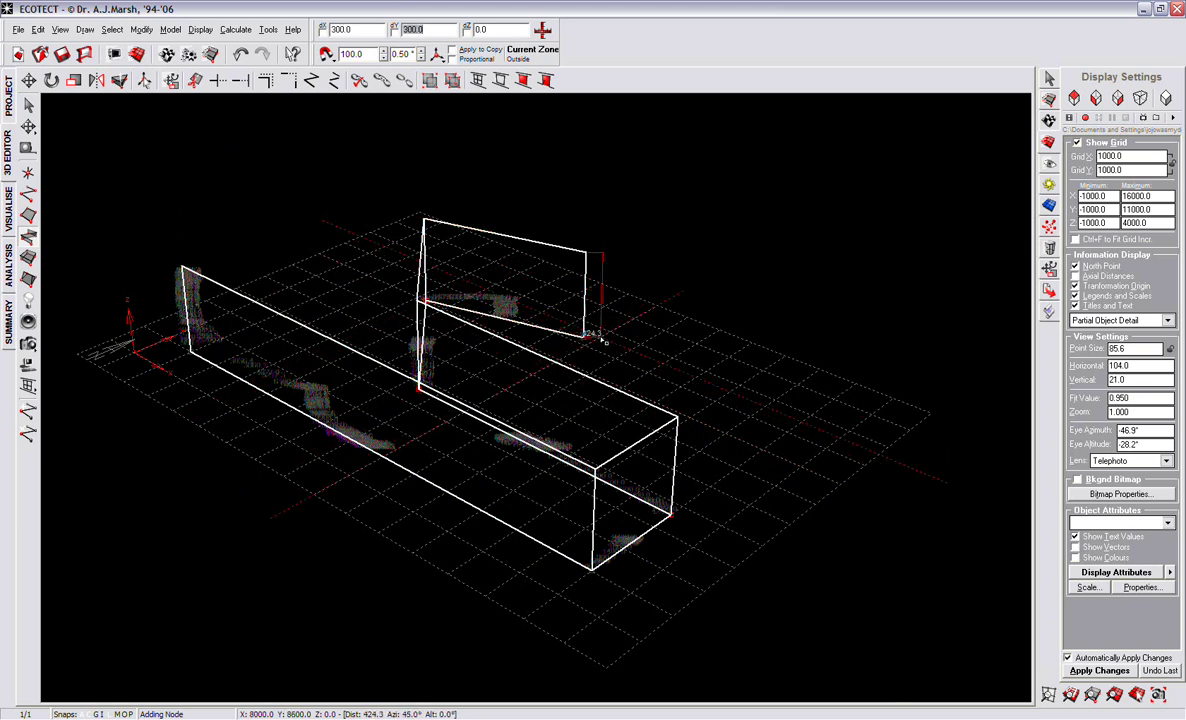
{"action": "left_click", "coordinate": [644, 305]}
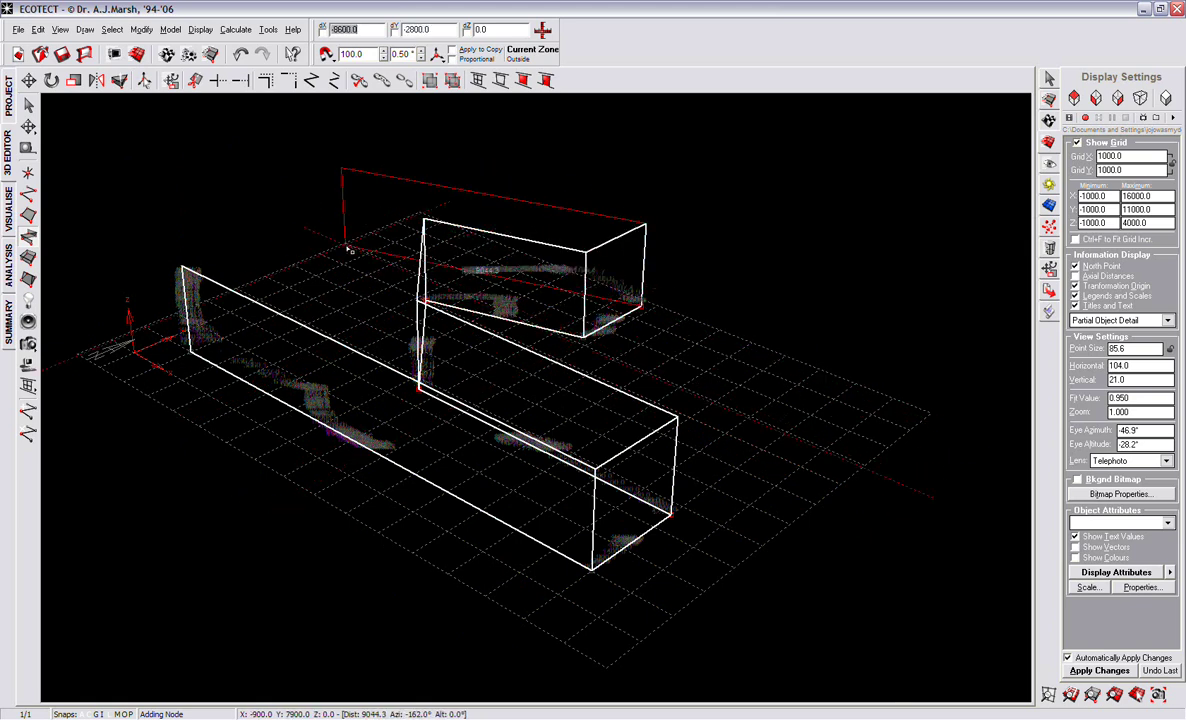
{"action": "left_click", "coordinate": [351, 248]}
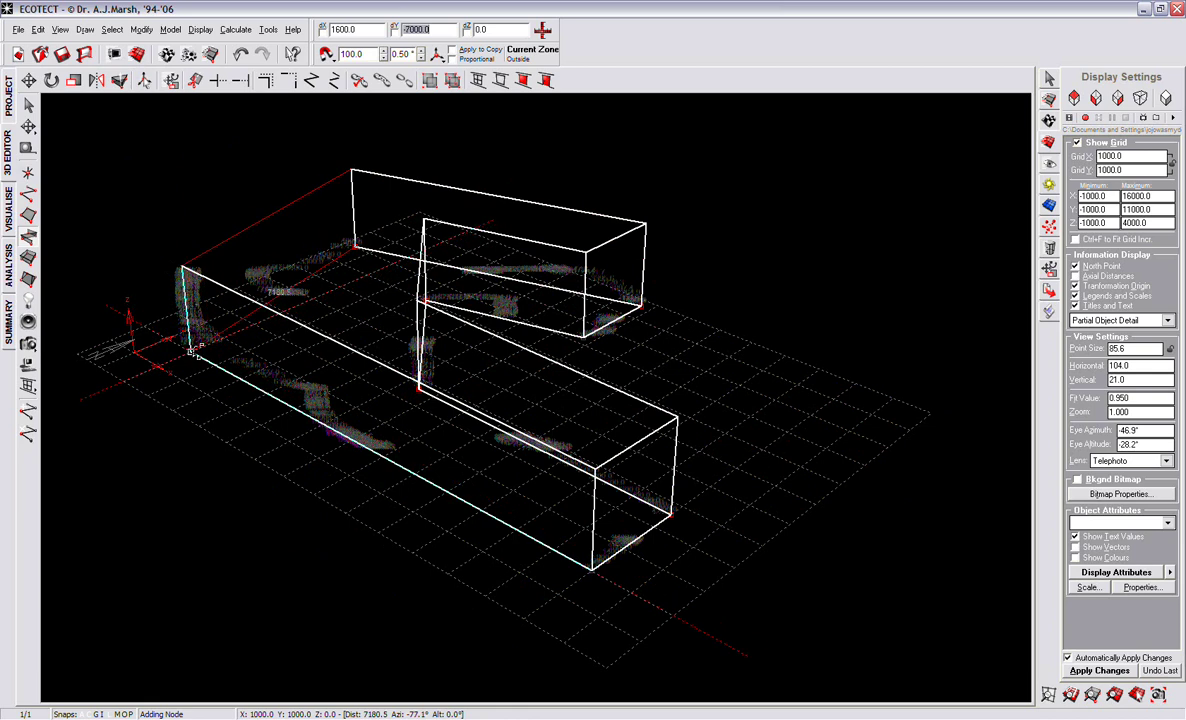
{"action": "left_click", "coordinate": [419, 301]}
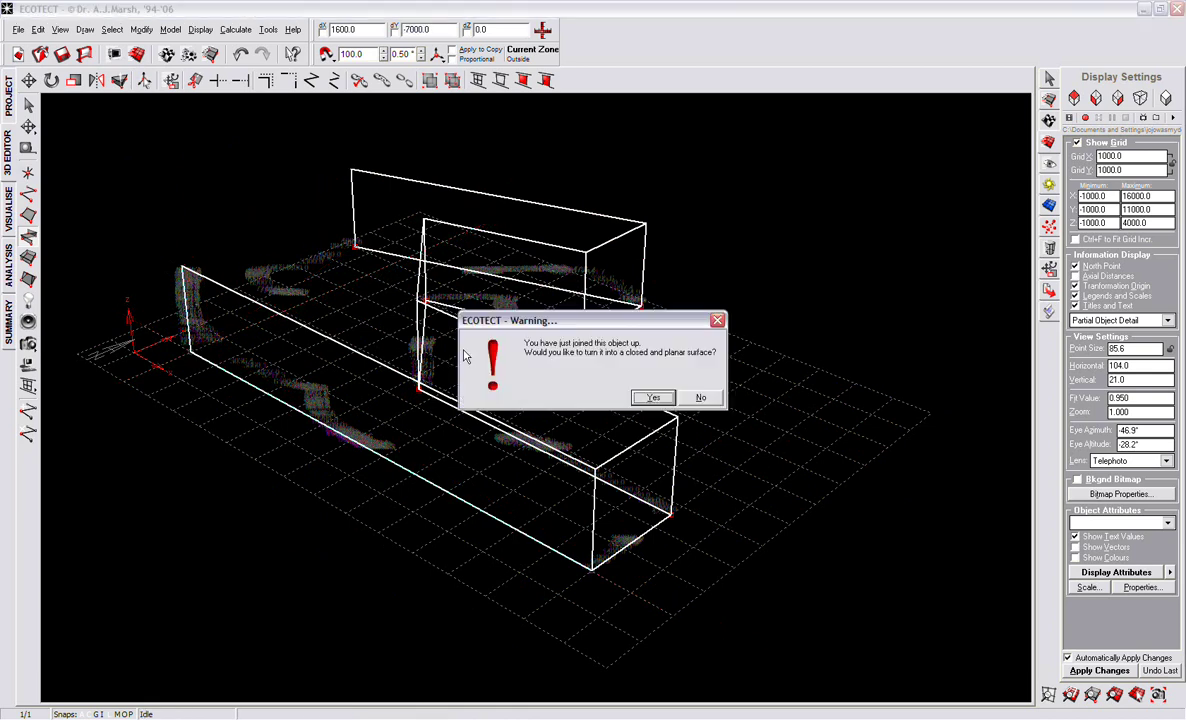
{"action": "left_click", "coordinate": [653, 398]}
Show the zone list, select the Outside zone, and toggle its visibility off and on.
{"action": "right_click_drag", "start_coordinate": [276, 391], "coordinate": [962, 211]}
{"action": "left_click", "coordinate": [1049, 99]}
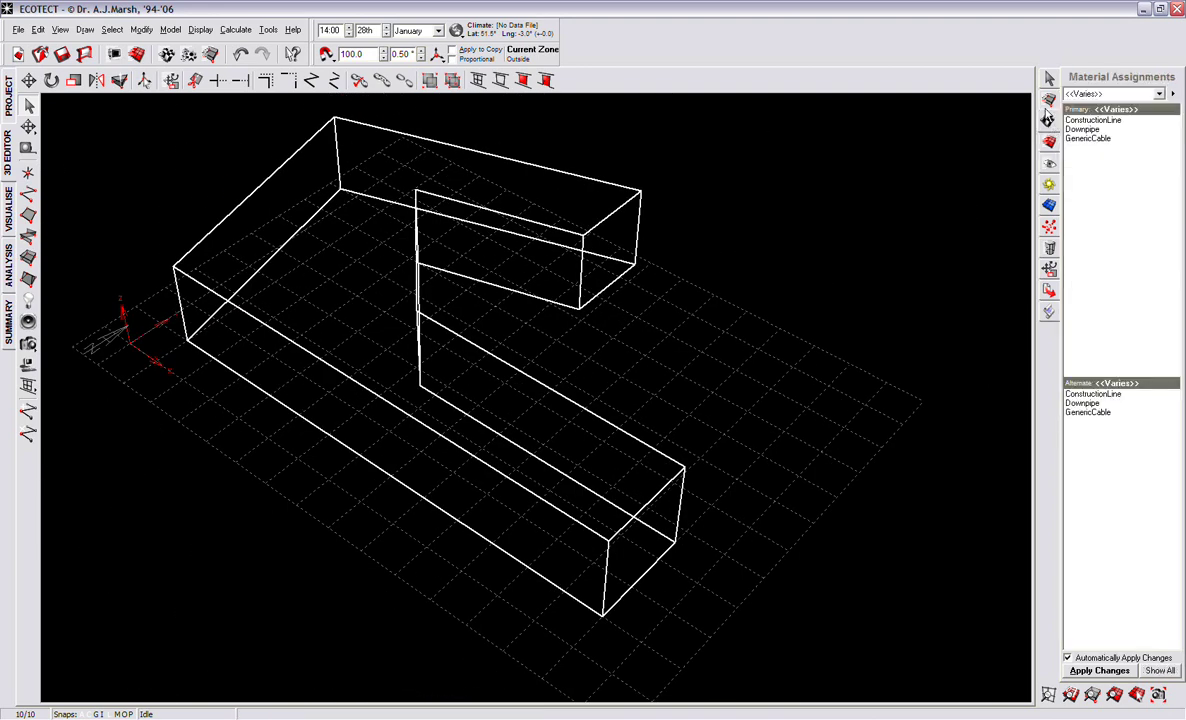
{"action": "left_click", "coordinate": [1049, 120]}
{"action": "left_click", "coordinate": [1088, 121]}
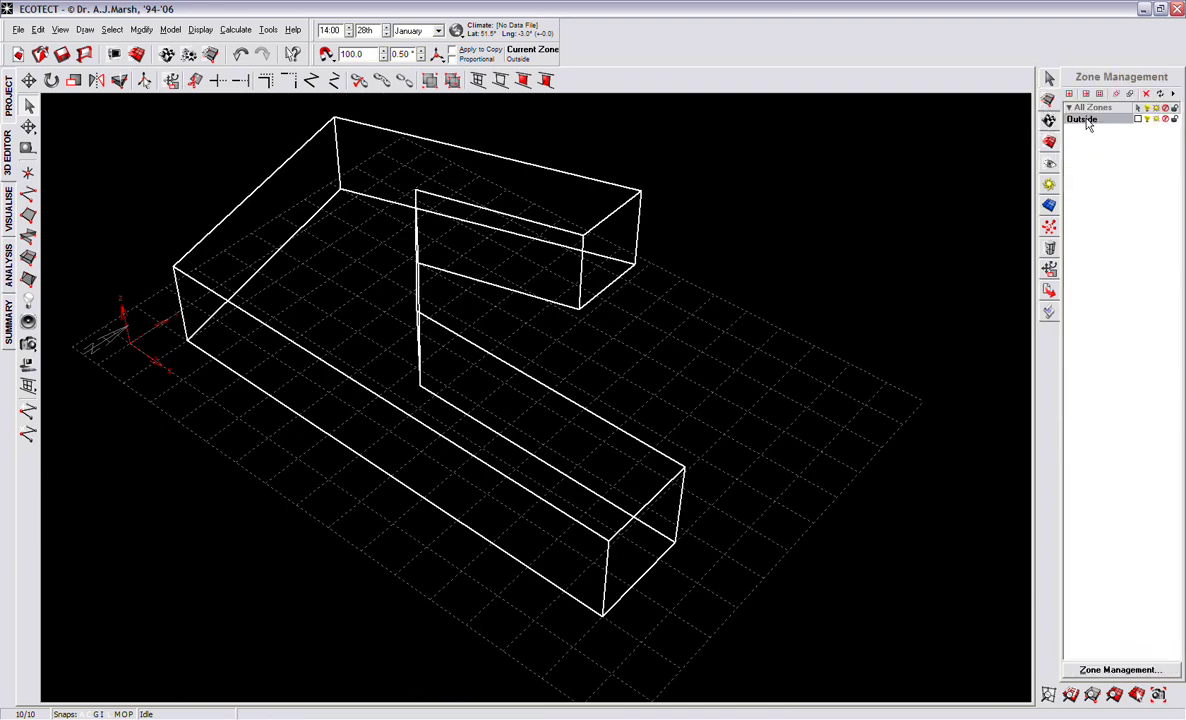
{"action": "left_click", "coordinate": [1151, 120]}
{"action": "left_click", "coordinate": [1151, 120]}
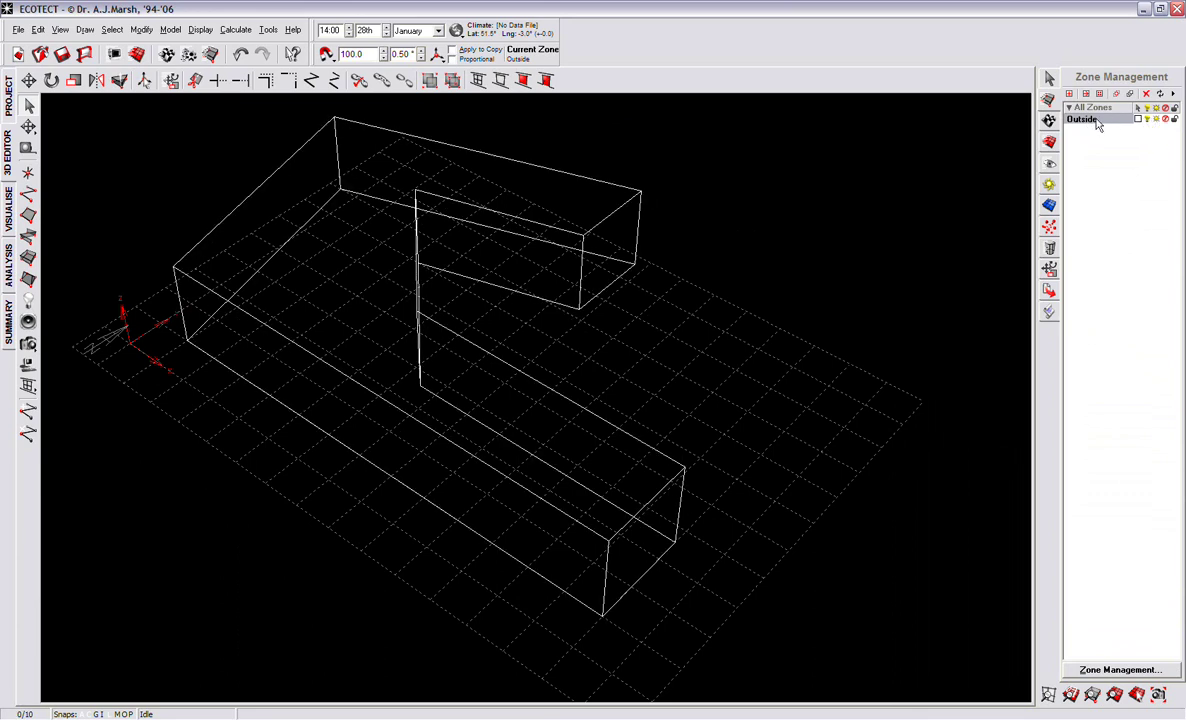
Open the Outside zone's right-click options, dismiss them, and orbit around the building.
{"action": "right_click", "coordinate": [1092, 122]}
{"action": "left_click", "coordinate": [1088, 120]}
{"action": "right_click", "coordinate": [1088, 119]}
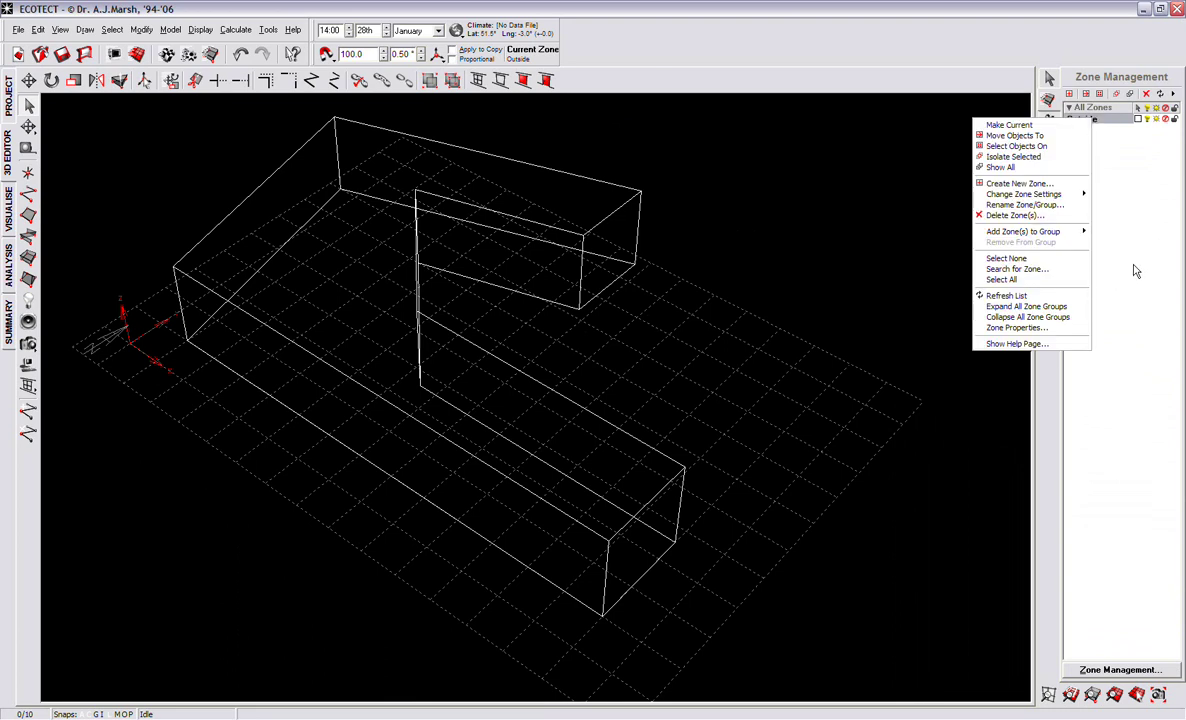
{"action": "left_click", "coordinate": [641, 331]}
{"action": "right_click_drag", "start_coordinate": [329, 313], "coordinate": [310, 268]}
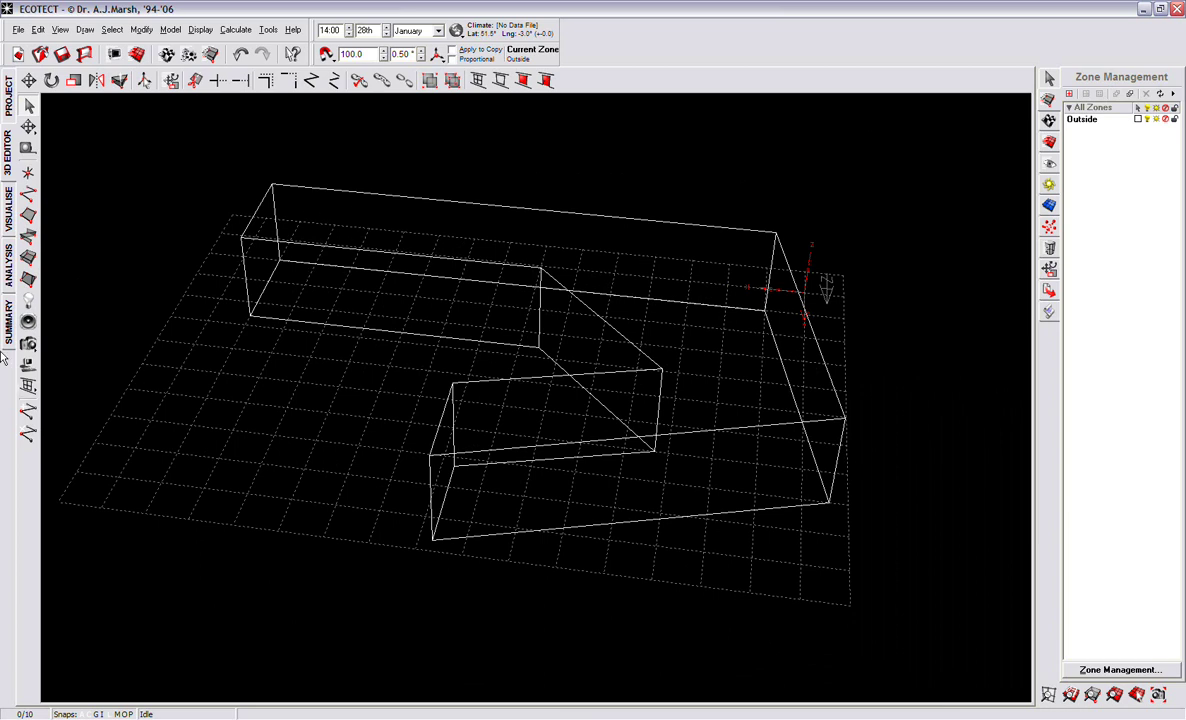
{"action": "left_click", "coordinate": [28, 321]}
{"action": "left_click", "coordinate": [431, 455]}
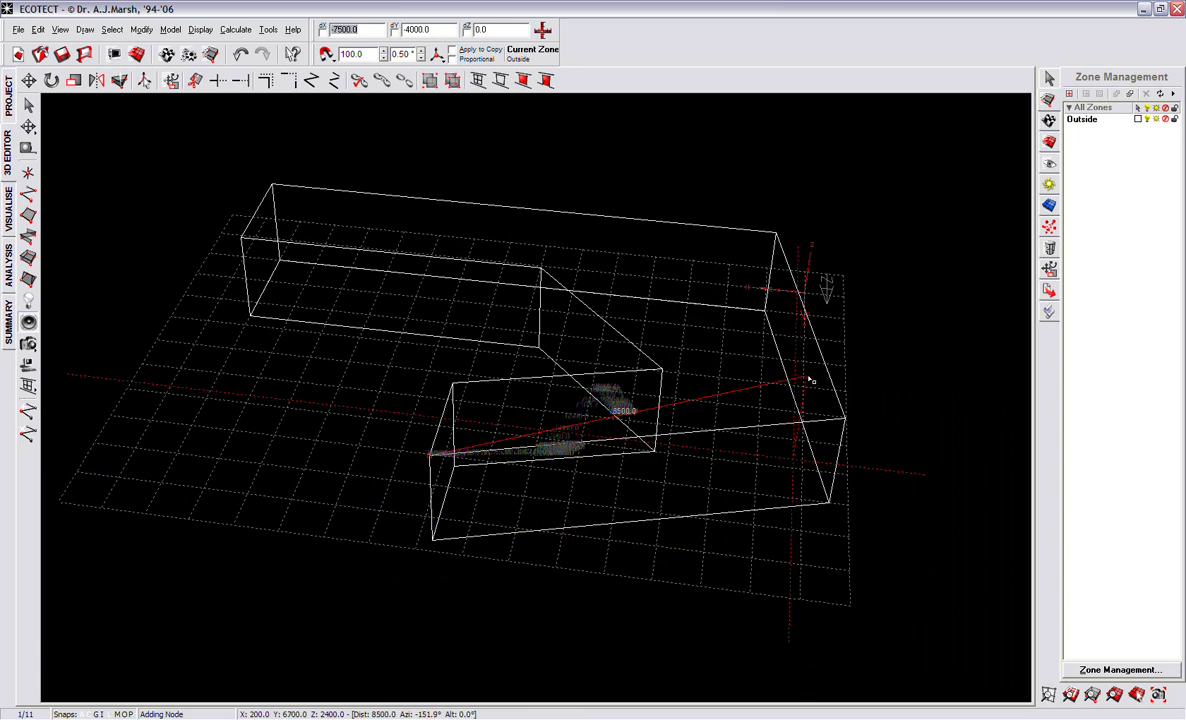
{"action": "key", "text": "F6"}
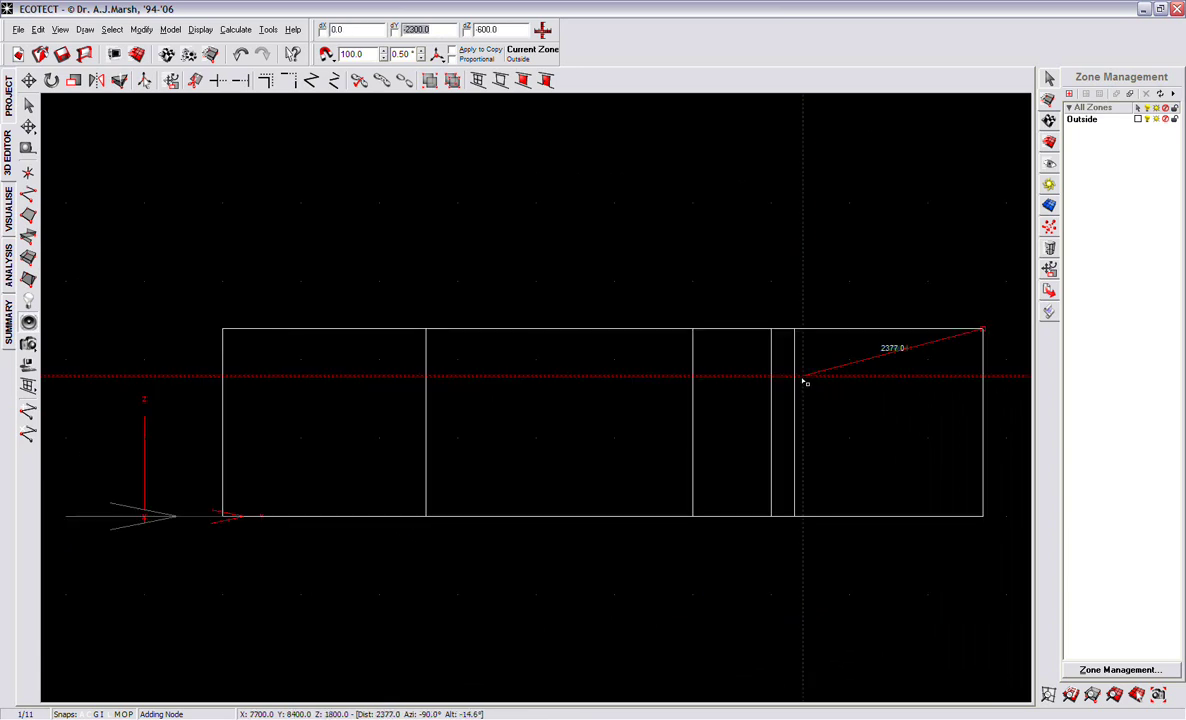
{"action": "key", "text": "F8"}
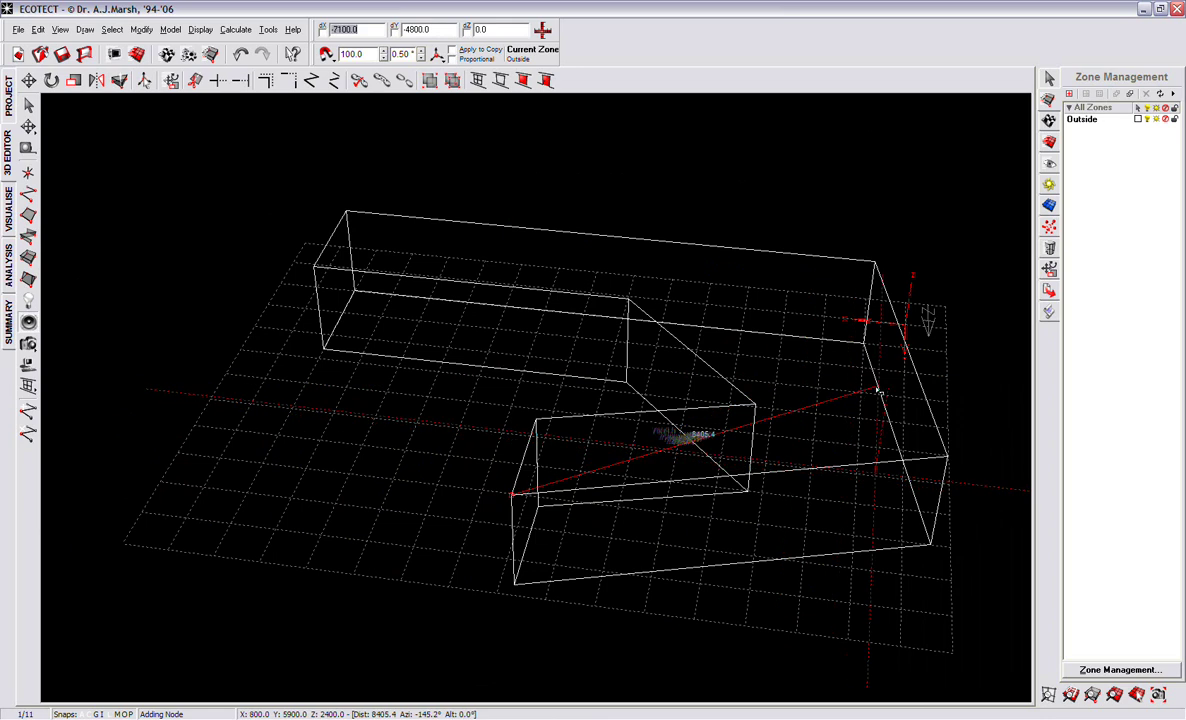
{"action": "key", "text": "F6"}
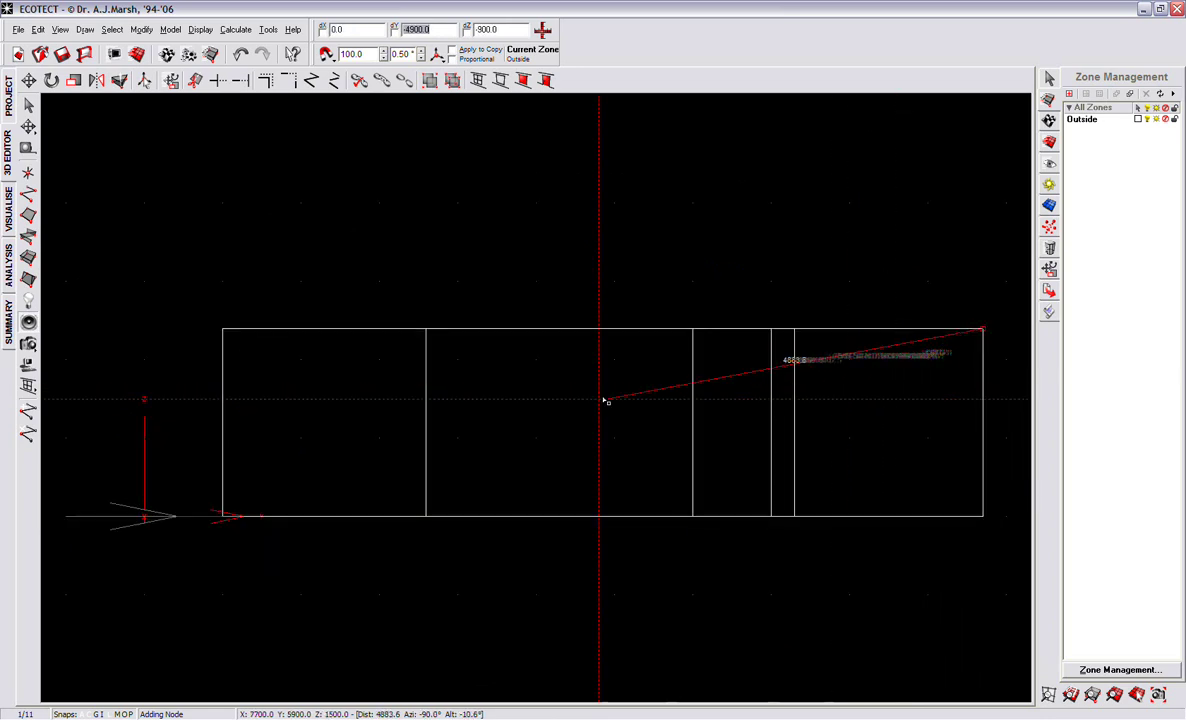
{"action": "left_click", "coordinate": [258, 422]}
{"action": "middle_click_drag", "start_coordinate": [428, 324], "coordinate": [476, 410]}
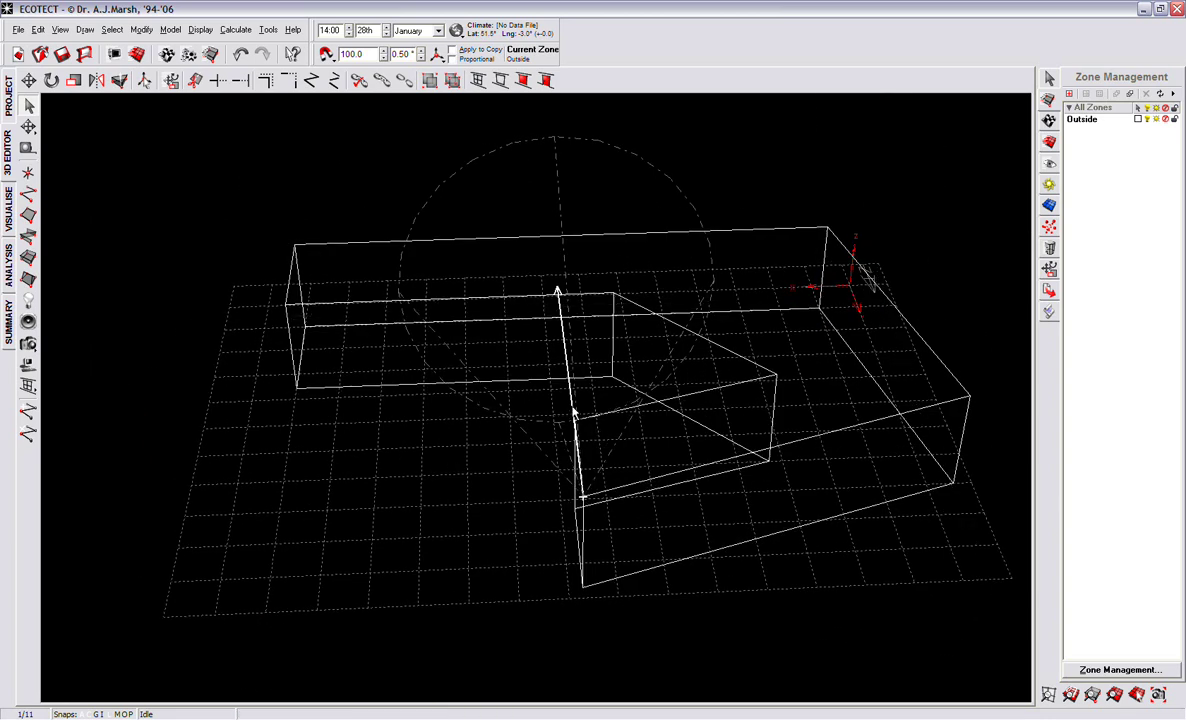
{"action": "key", "text": "Delete"}
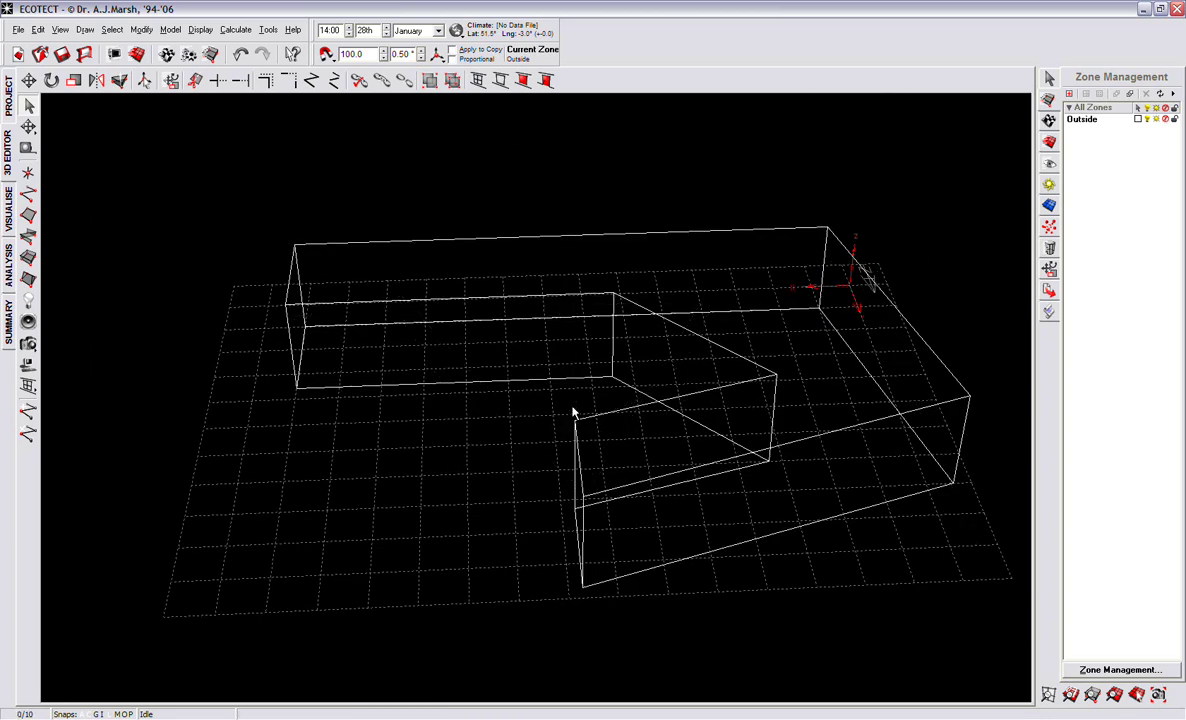
Place a sound source in the lower wing aimed along its length, then show Rays and Particles.
{"action": "left_click", "coordinate": [28, 321]}
{"action": "left_click", "coordinate": [583, 494]}
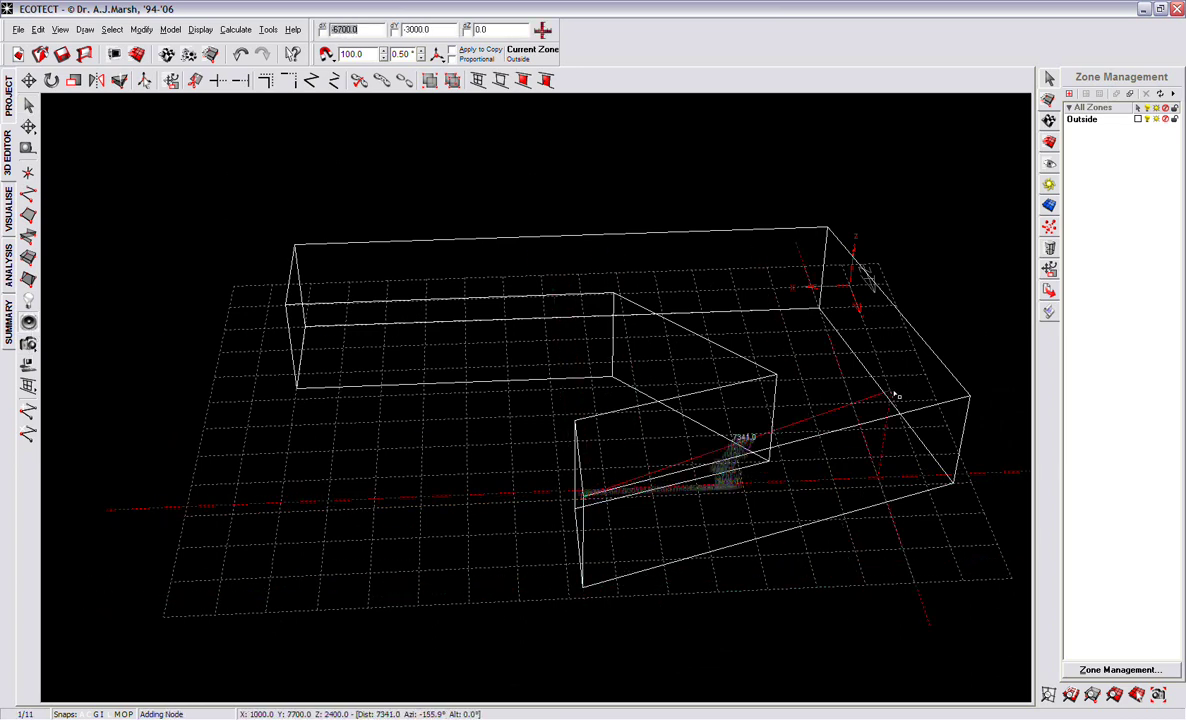
{"action": "left_click", "coordinate": [821, 363]}
{"action": "middle_click_drag", "start_coordinate": [821, 363], "coordinate": [769, 395]}
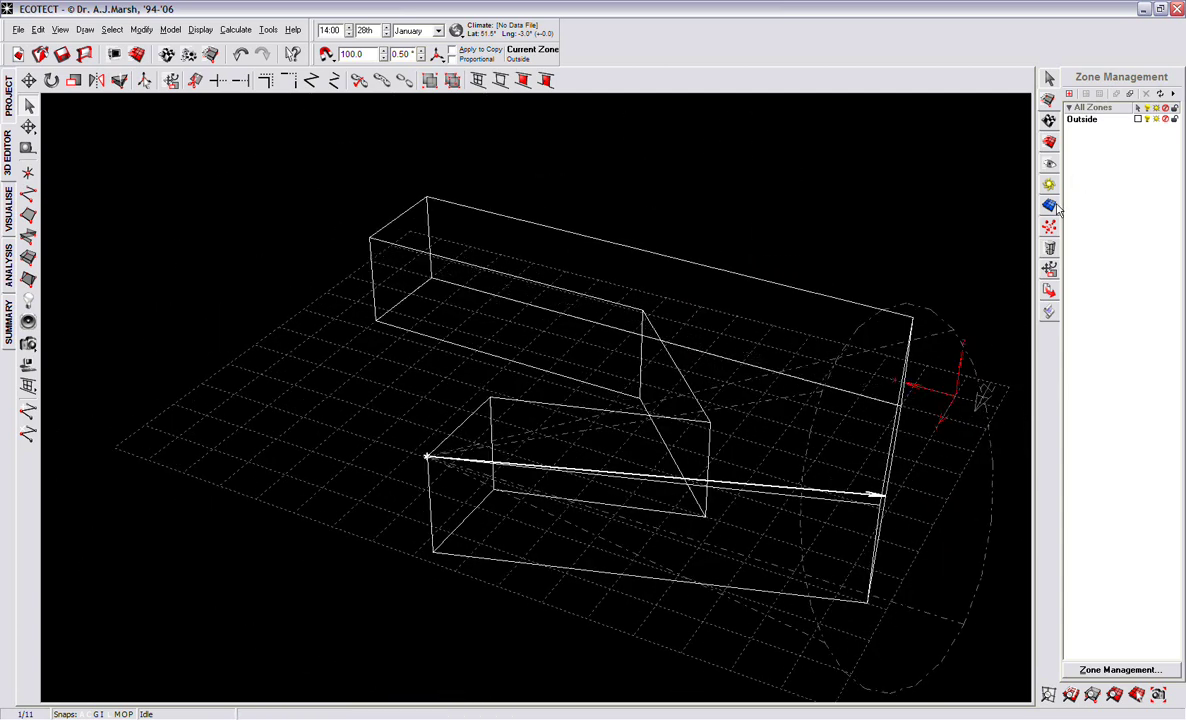
{"action": "left_click", "coordinate": [1049, 163]}
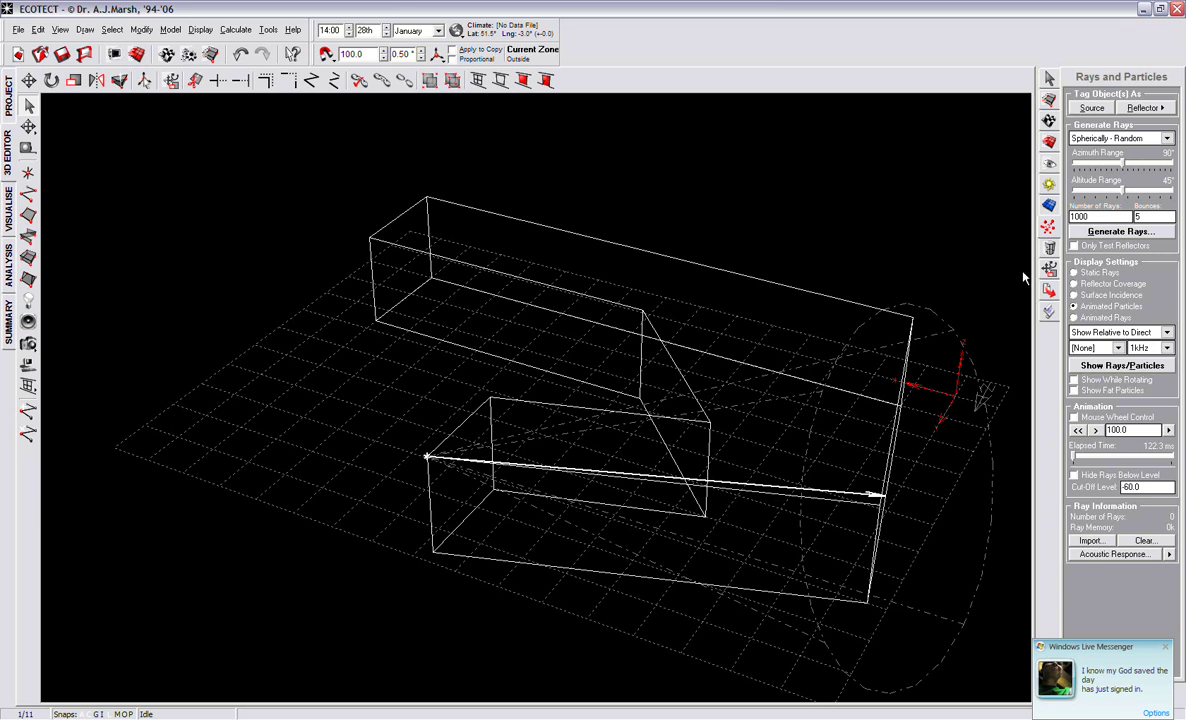
Generate the ray particles, orbit the model, and enter 2500 as the number of rays.
{"action": "right_click", "coordinate": [823, 206]}
{"action": "left_click", "coordinate": [879, 174]}
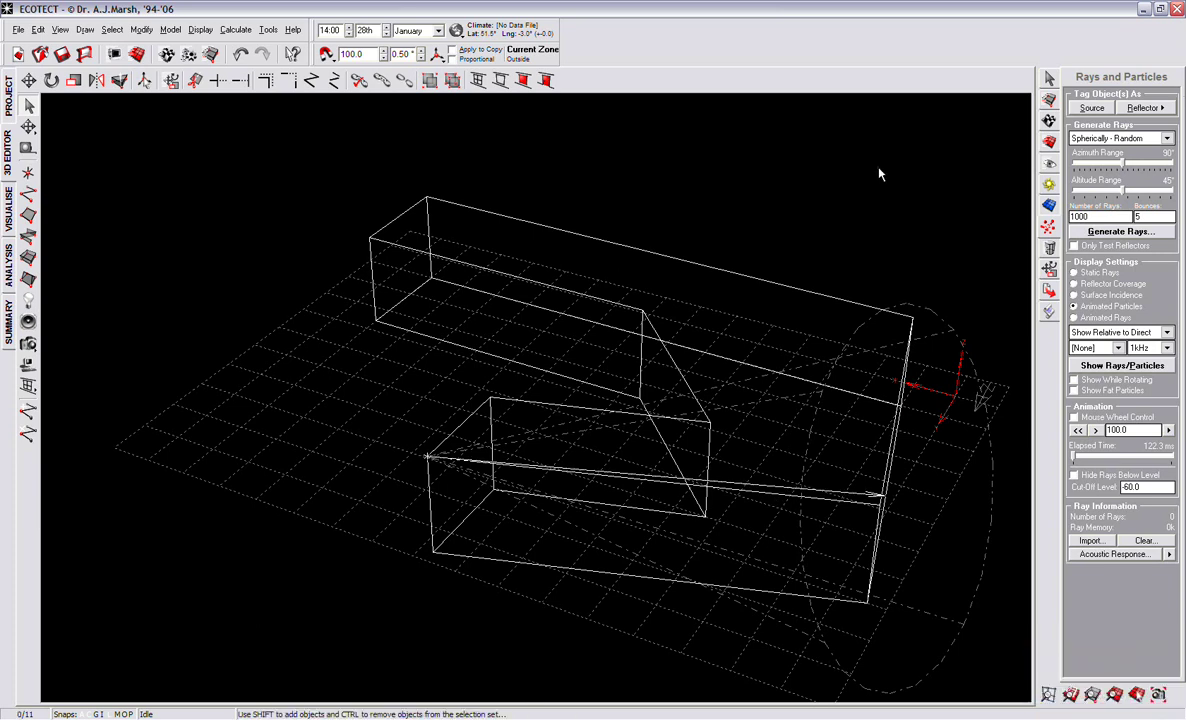
{"action": "left_click", "coordinate": [1117, 366]}
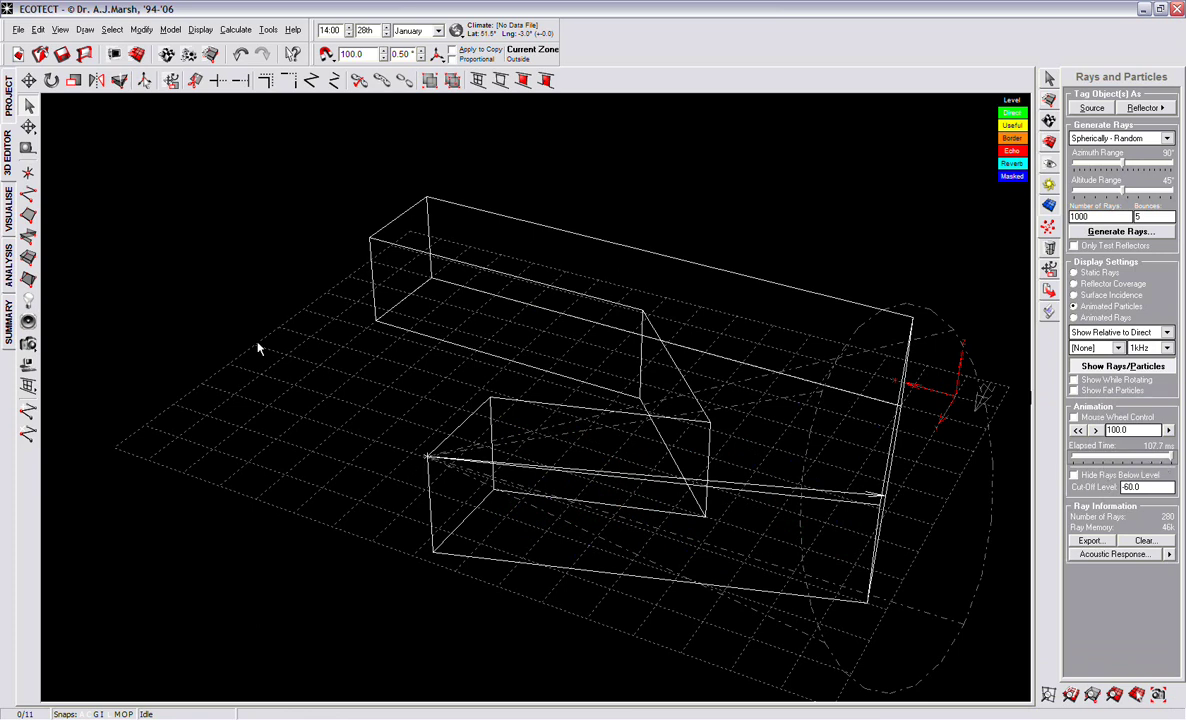
{"action": "right_click_drag", "start_coordinate": [913, 304], "coordinate": [852, 330]}
{"action": "right_click_drag", "start_coordinate": [455, 333], "coordinate": [459, 336]}
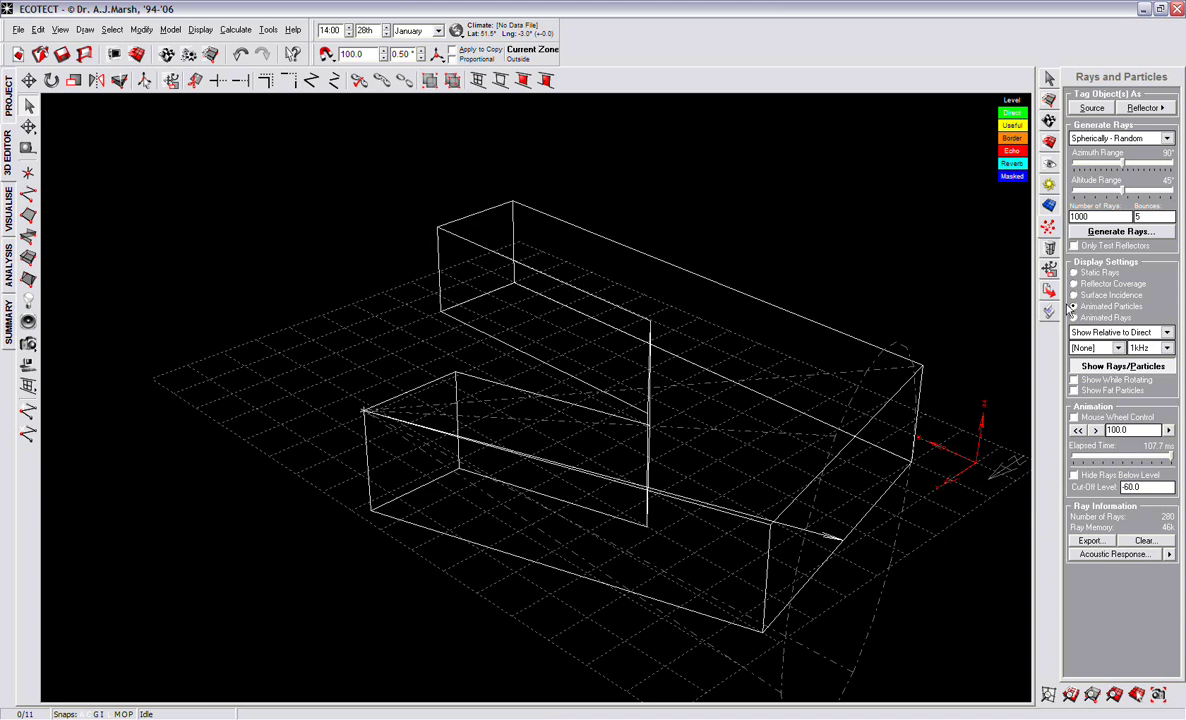
{"action": "left_click_drag", "start_coordinate": [1124, 214], "coordinate": [984, 212]}
{"action": "type", "text": "25"}
Generate rays, pause and resume the animation, set Animation to 50, and regenerate.
{"action": "left_click", "coordinate": [1121, 234]}
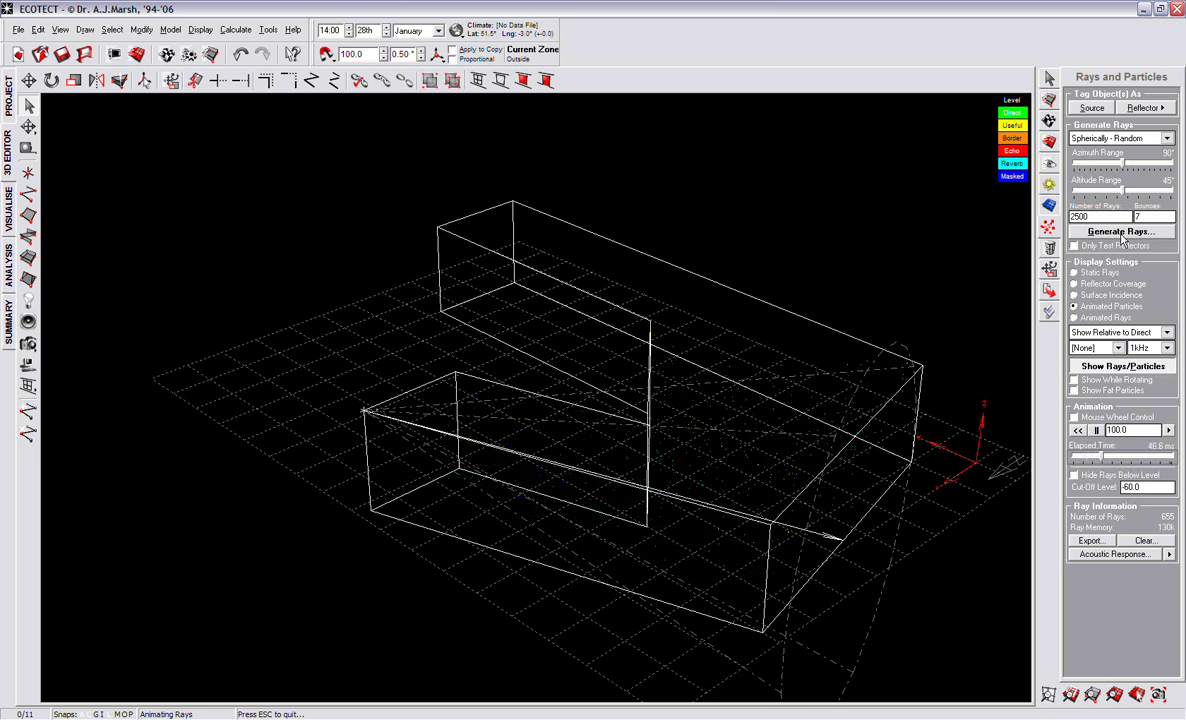
{"action": "left_click", "coordinate": [1096, 430]}
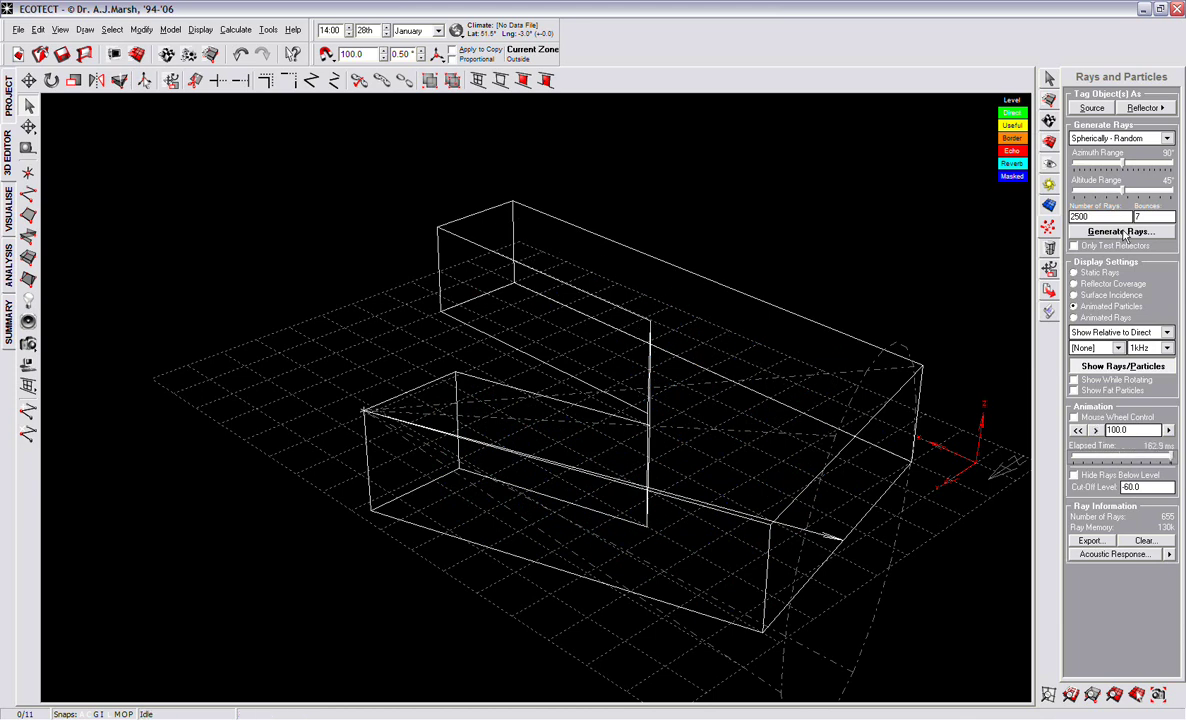
{"action": "left_click", "coordinate": [1097, 431]}
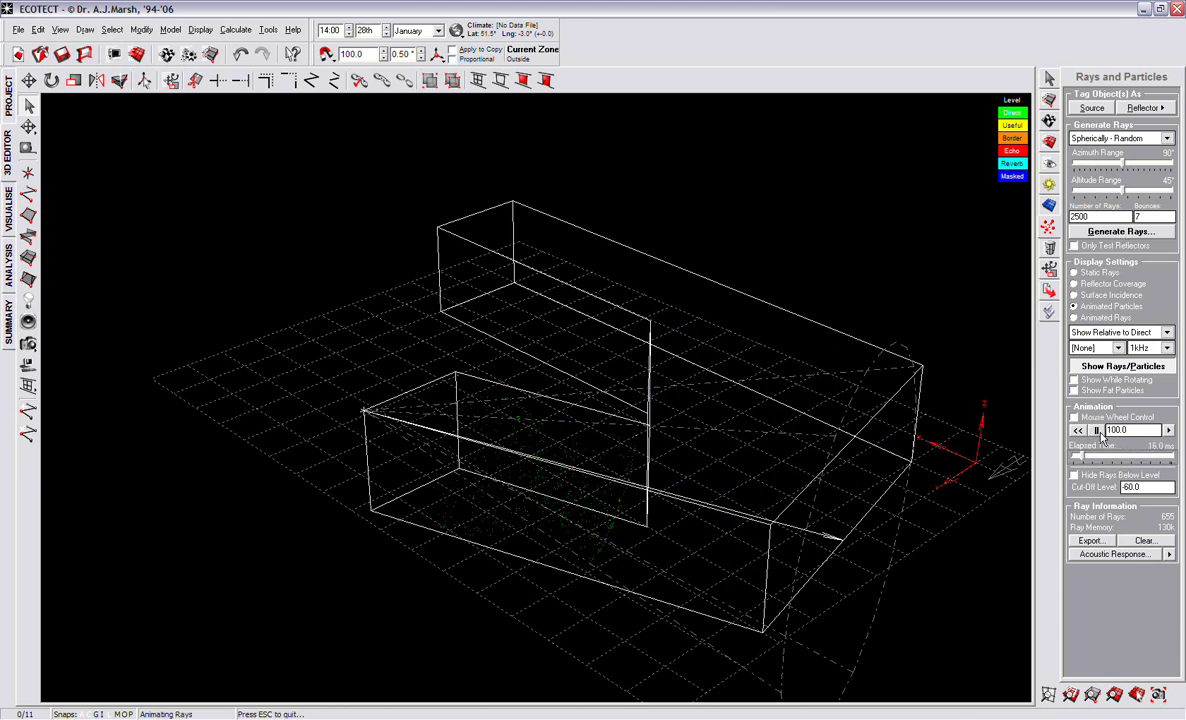
{"action": "left_click", "coordinate": [1099, 432]}
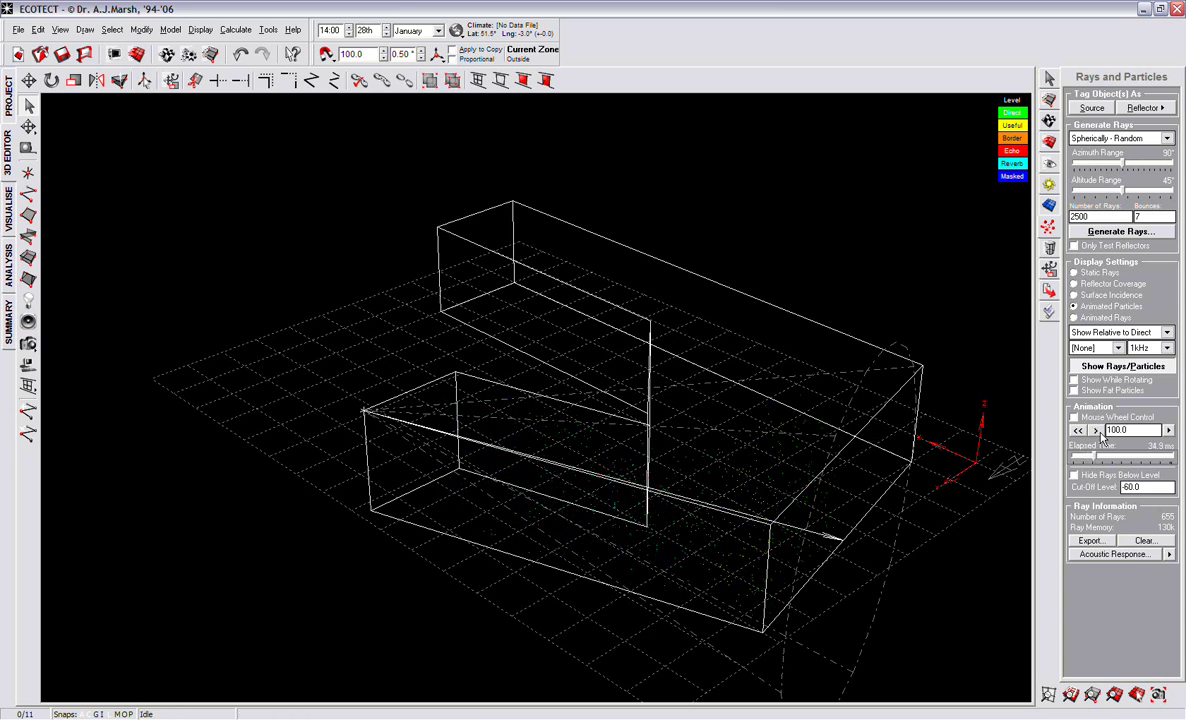
{"action": "left_click_drag", "start_coordinate": [1131, 430], "coordinate": [1094, 440]}
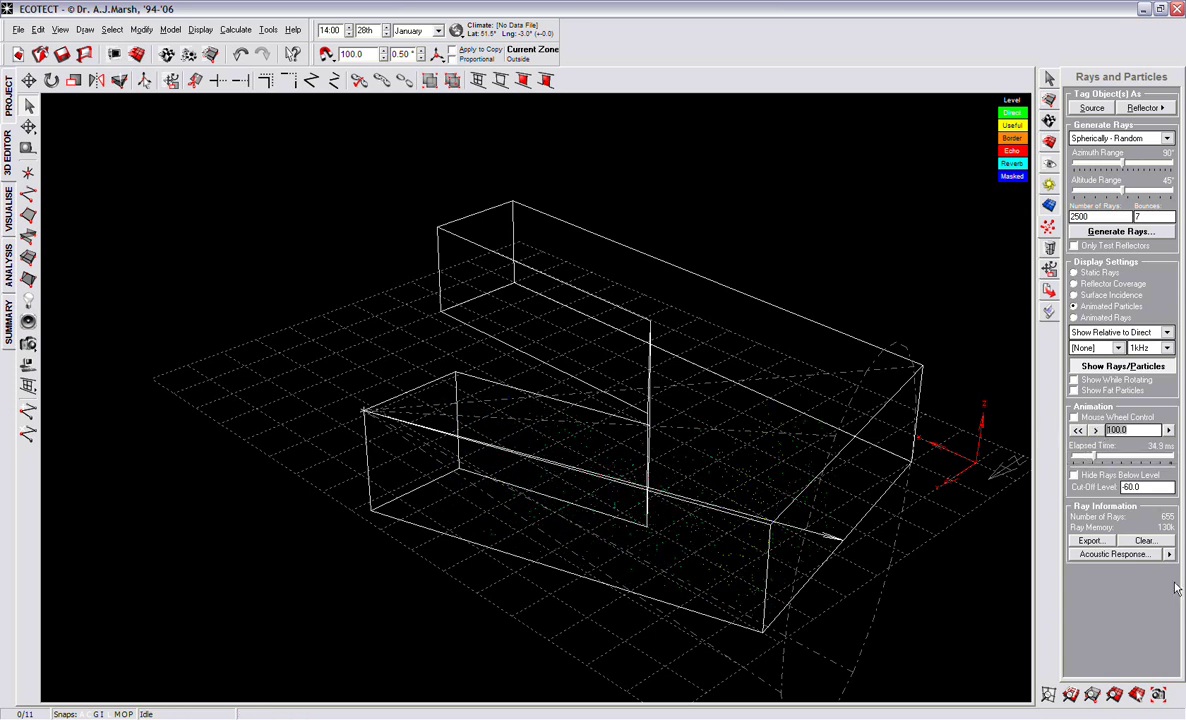
{"action": "type", "text": "50"}
{"action": "left_click", "coordinate": [1103, 233]}
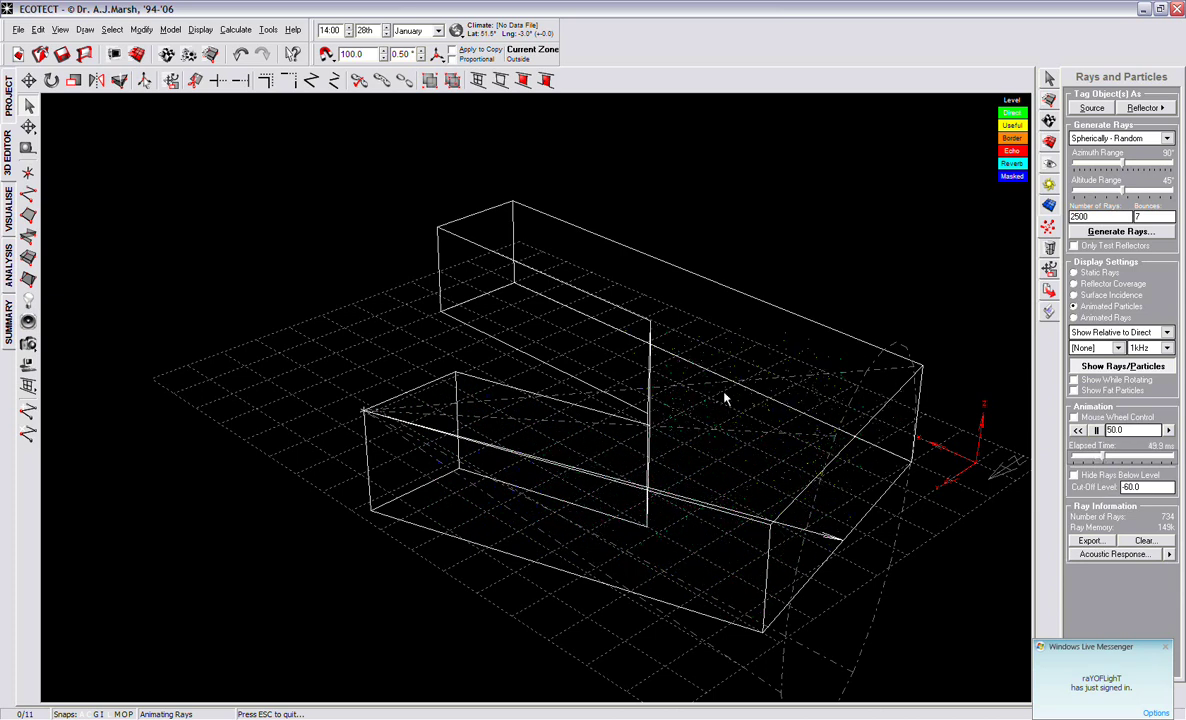
Orbit to an overview of the zigzag massing and cycle through zone, material and display panels.
{"action": "middle_click_drag", "start_coordinate": [733, 334], "coordinate": [581, 494]}
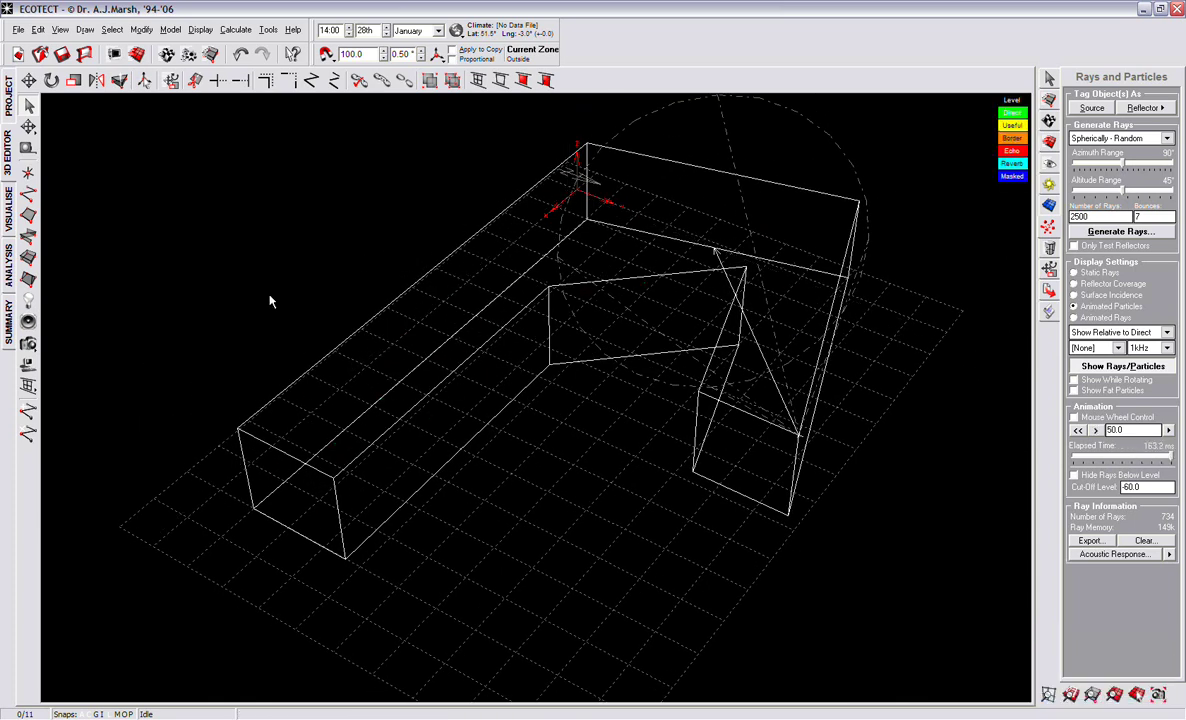
{"action": "middle_click_drag", "start_coordinate": [835, 342], "coordinate": [650, 318]}
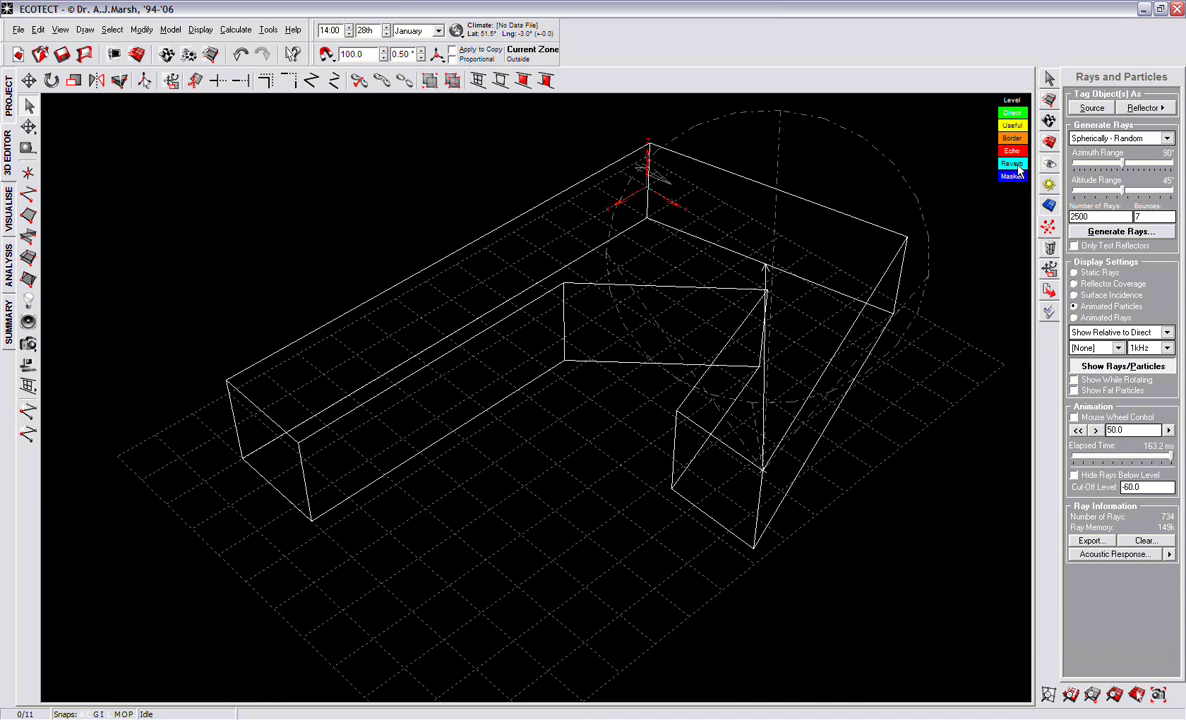
{"action": "mouse_move", "coordinate": [808, 444]}
{"action": "middle_mouse_down"}
{"action": "mouse_move", "coordinate": [786, 445]}
{"action": "mouse_move", "coordinate": [786, 318]}
{"action": "mouse_move", "coordinate": [802, 466]}
{"action": "mouse_move", "coordinate": [805, 440]}
{"action": "middle_mouse_up"}
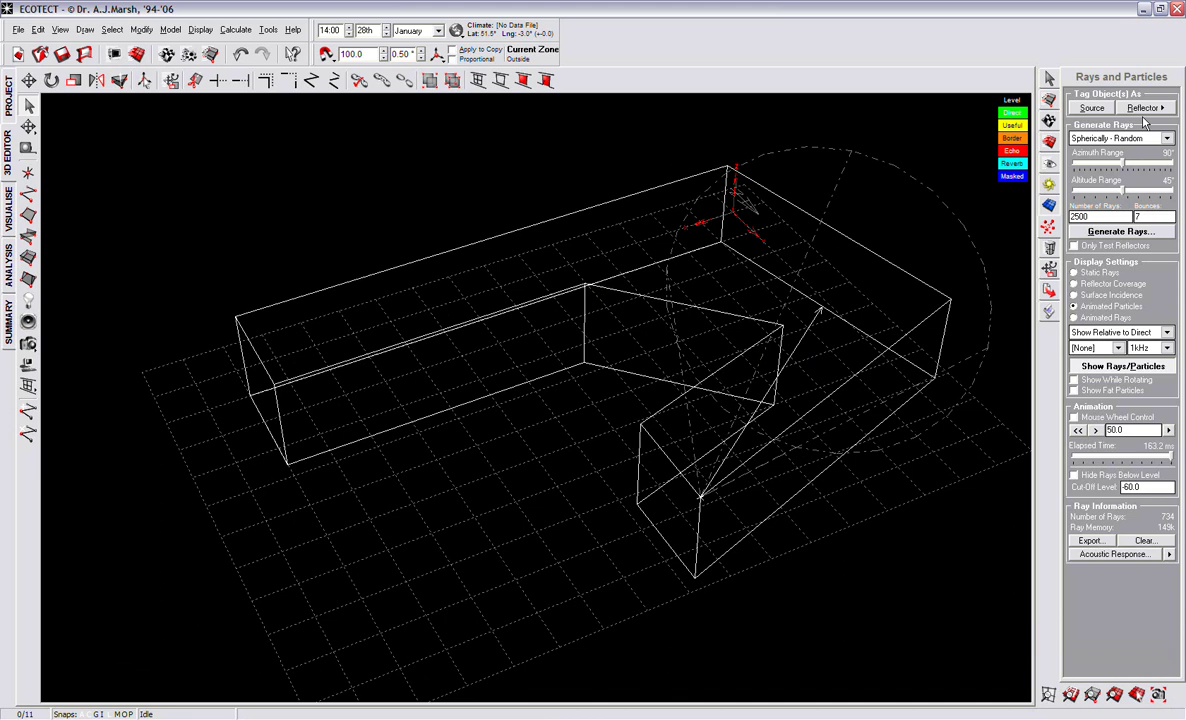
{"action": "left_click", "coordinate": [1048, 102]}
{"action": "left_click", "coordinate": [1049, 120]}
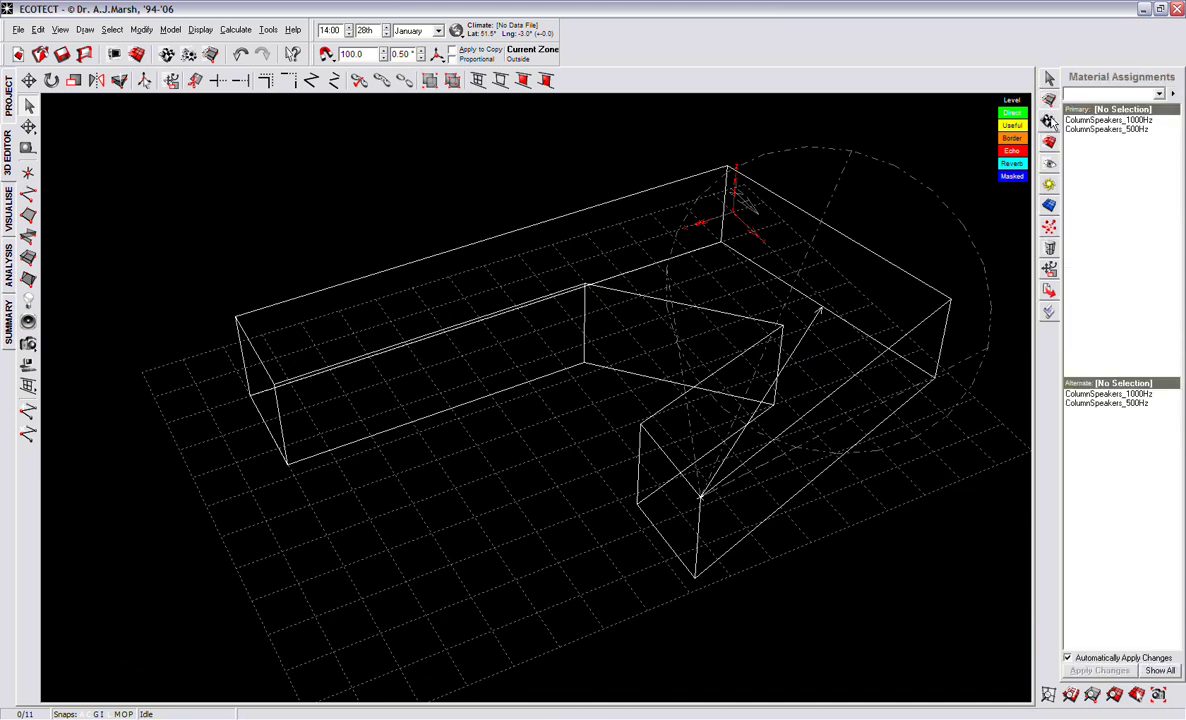
{"action": "left_click", "coordinate": [1048, 143]}
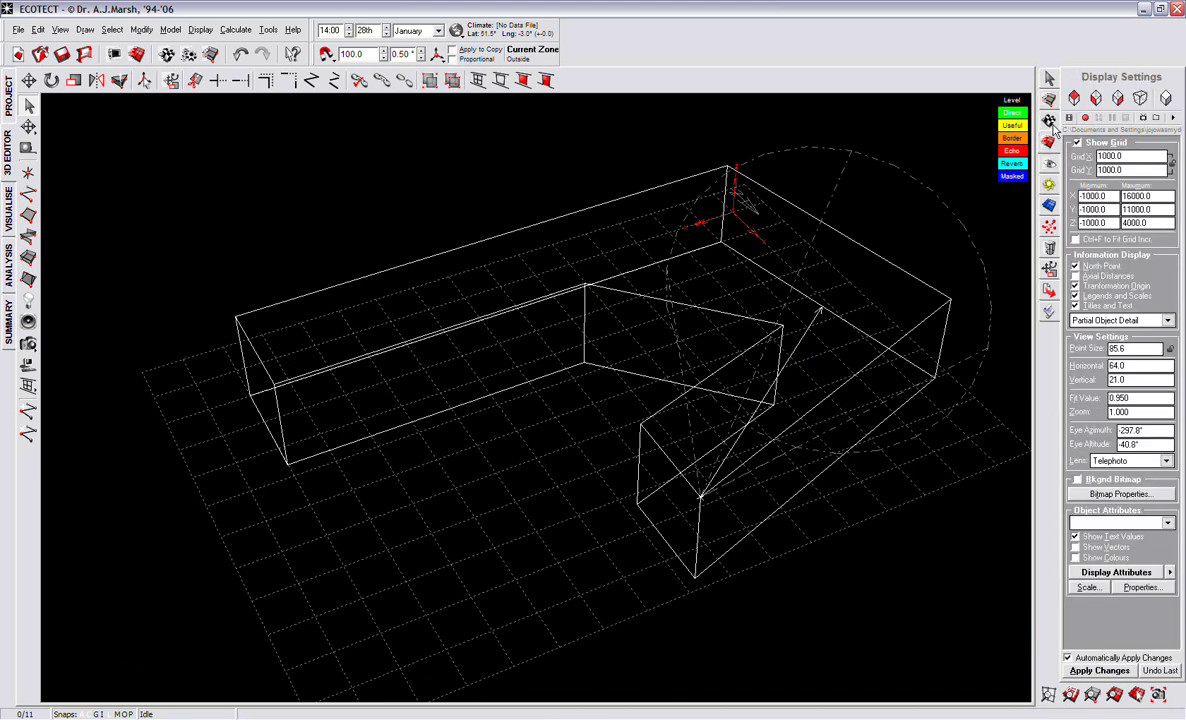
{"action": "left_click", "coordinate": [1049, 104]}
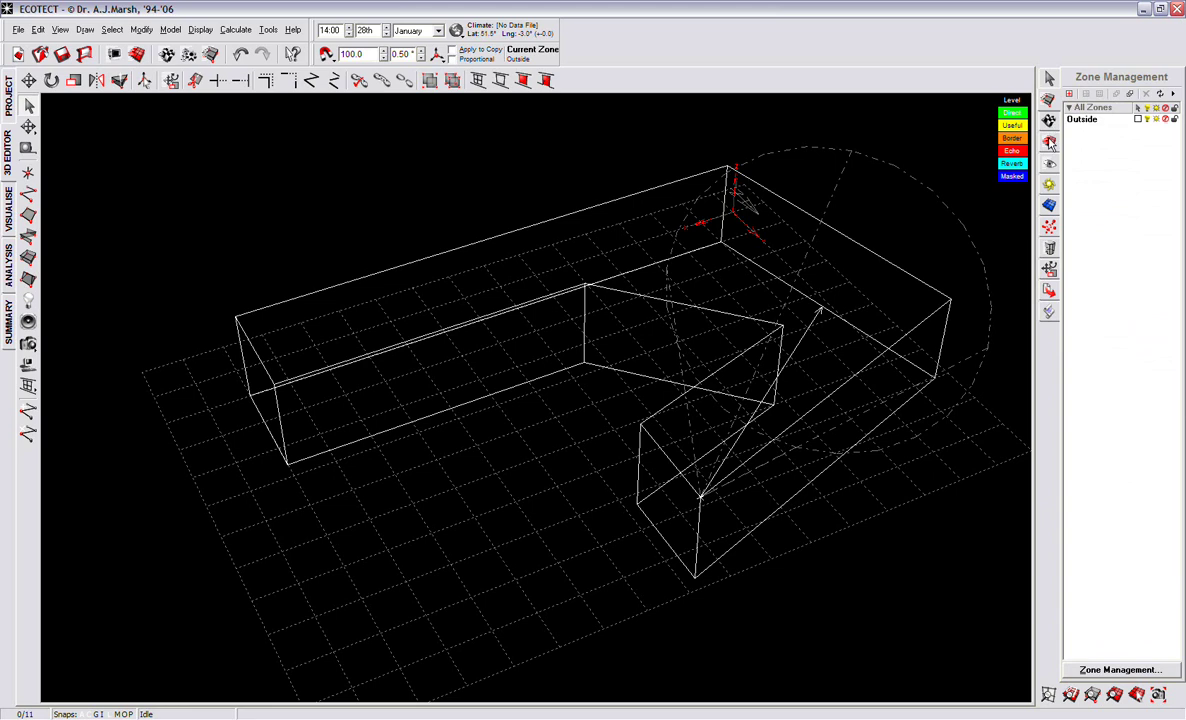
{"action": "left_click", "coordinate": [947, 323]}
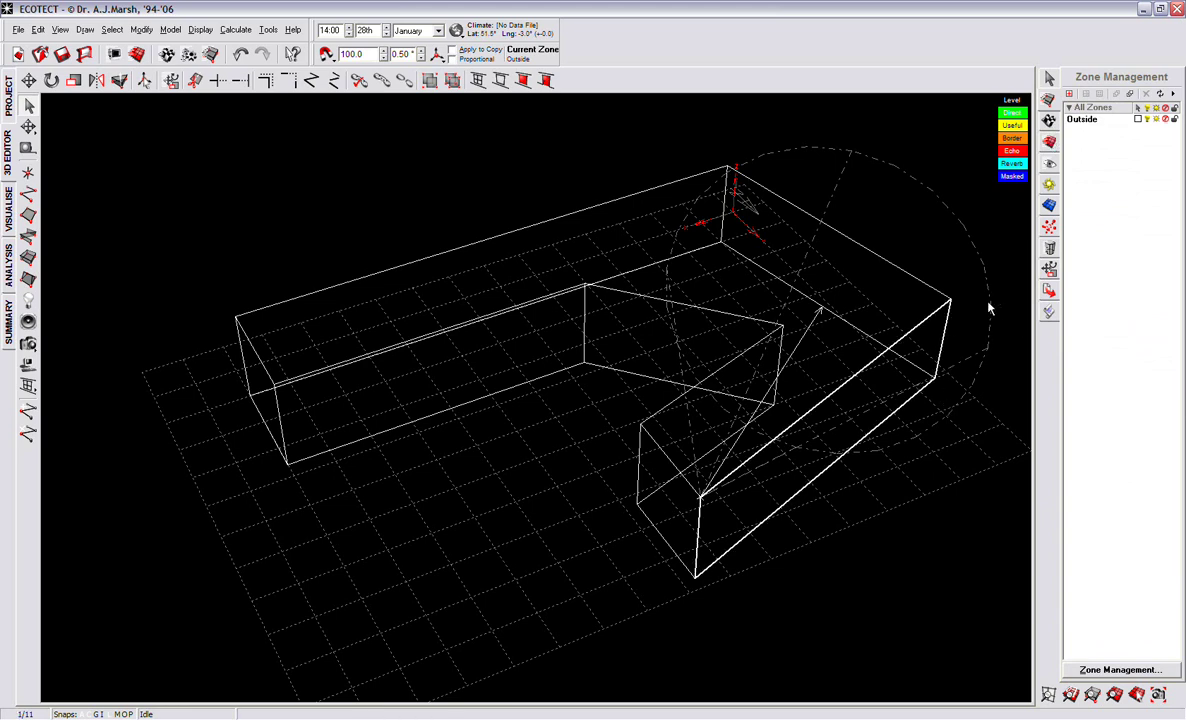
{"action": "left_click", "coordinate": [28, 126]}
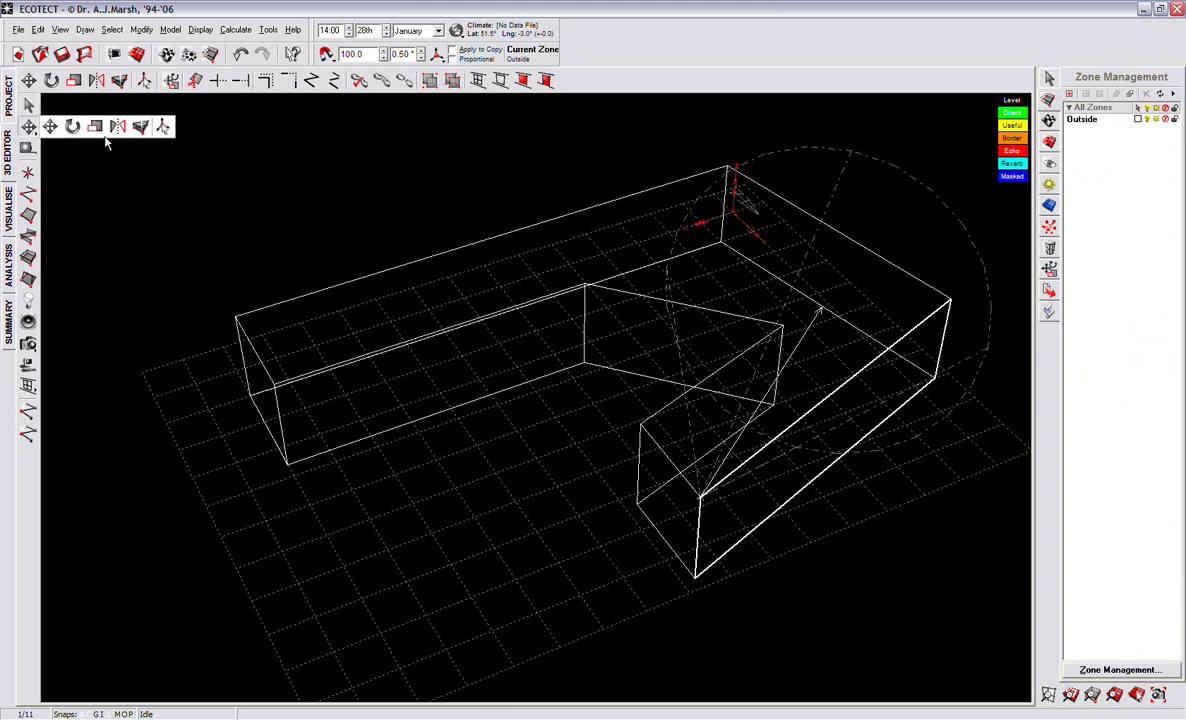
{"action": "left_click", "coordinate": [949, 302]}
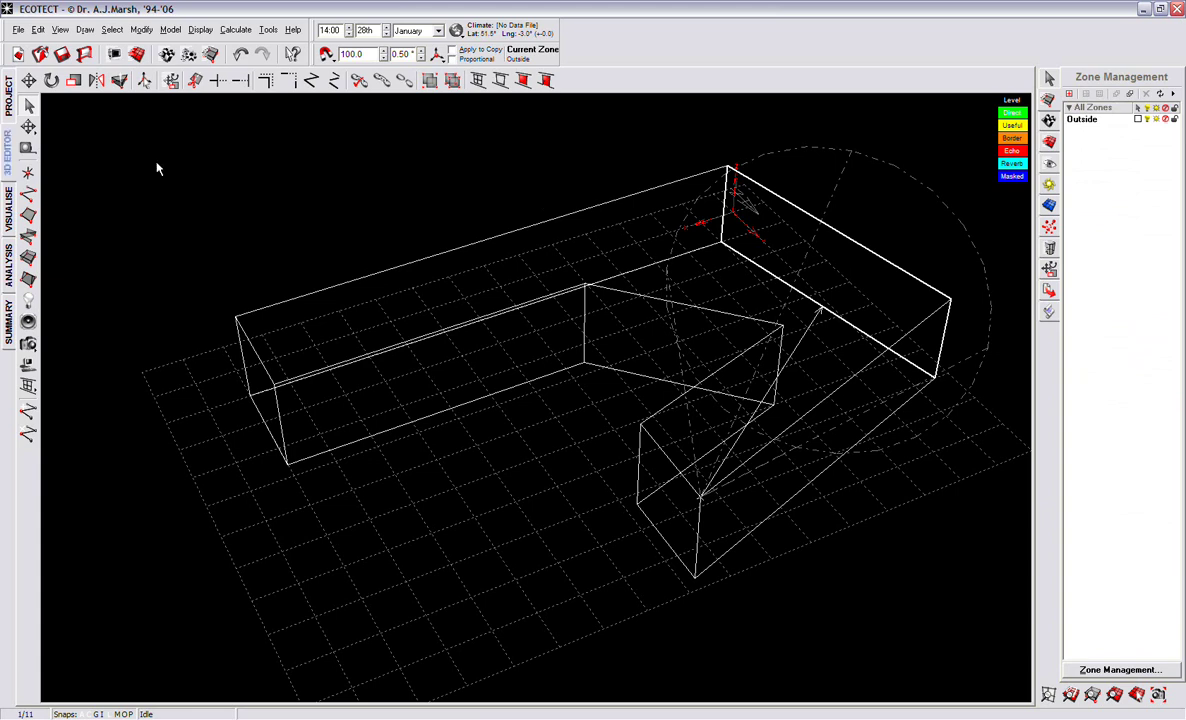
{"action": "left_click", "coordinate": [28, 126]}
{"action": "left_click", "coordinate": [49, 126]}
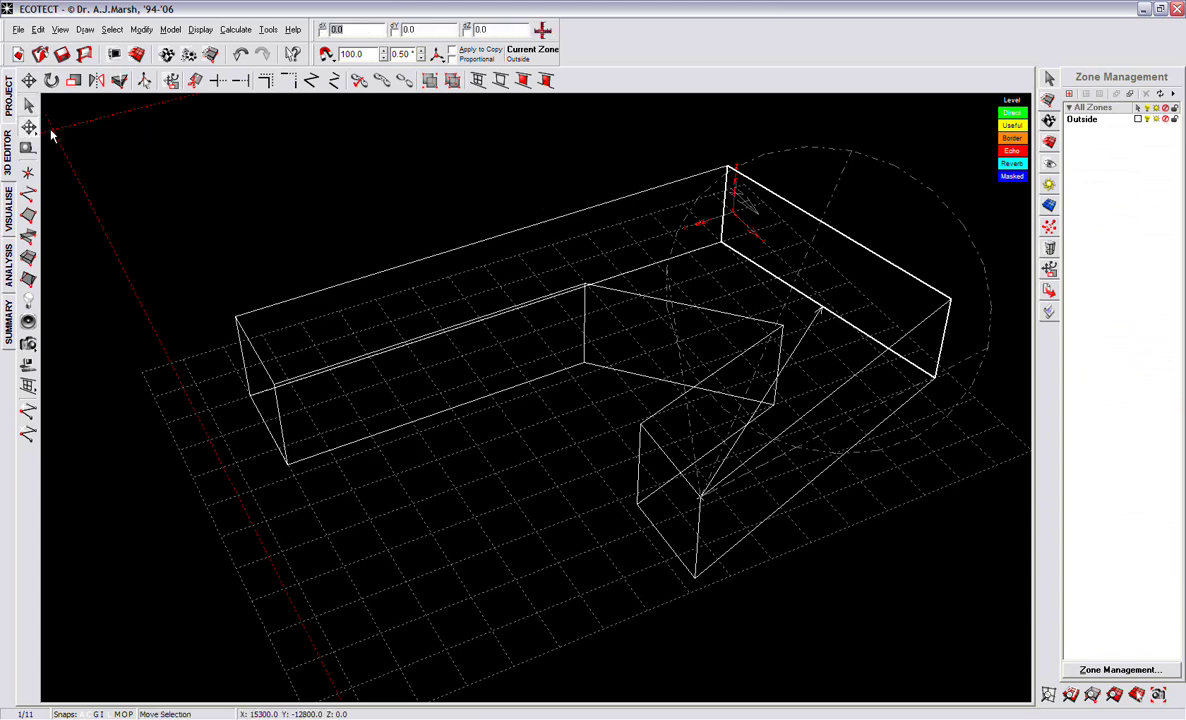
{"action": "left_click_drag", "start_coordinate": [937, 378], "coordinate": [893, 385]}
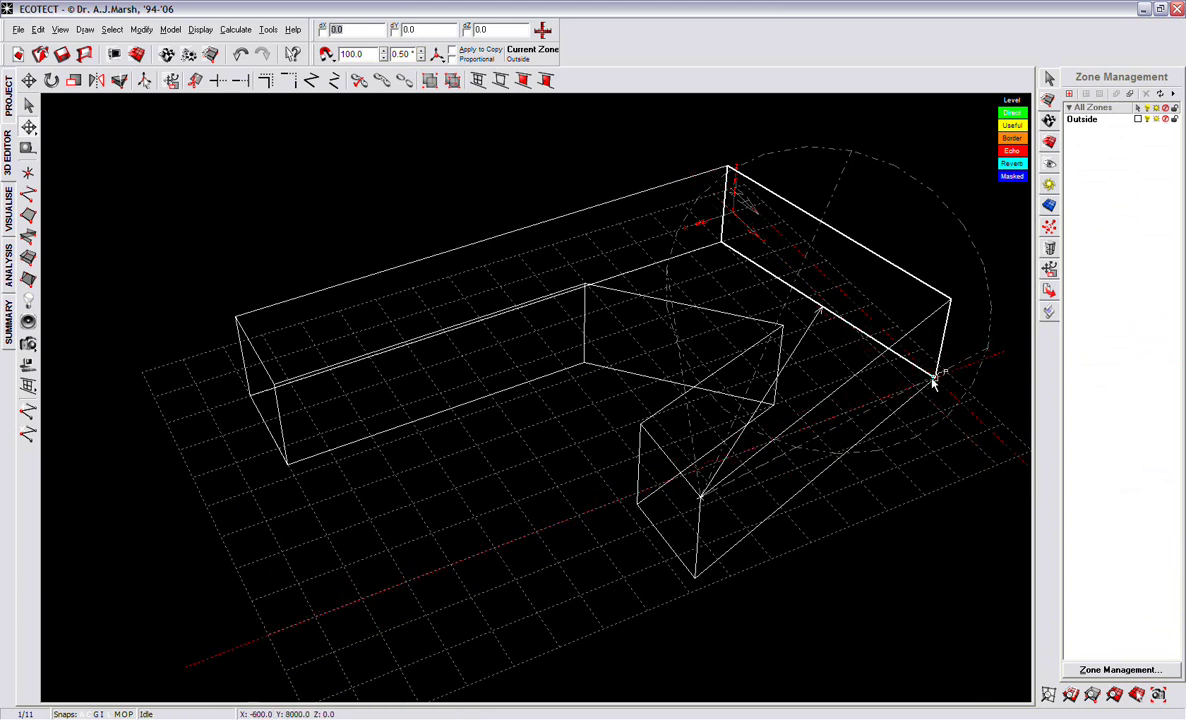
{"action": "right_click", "coordinate": [932, 376]}
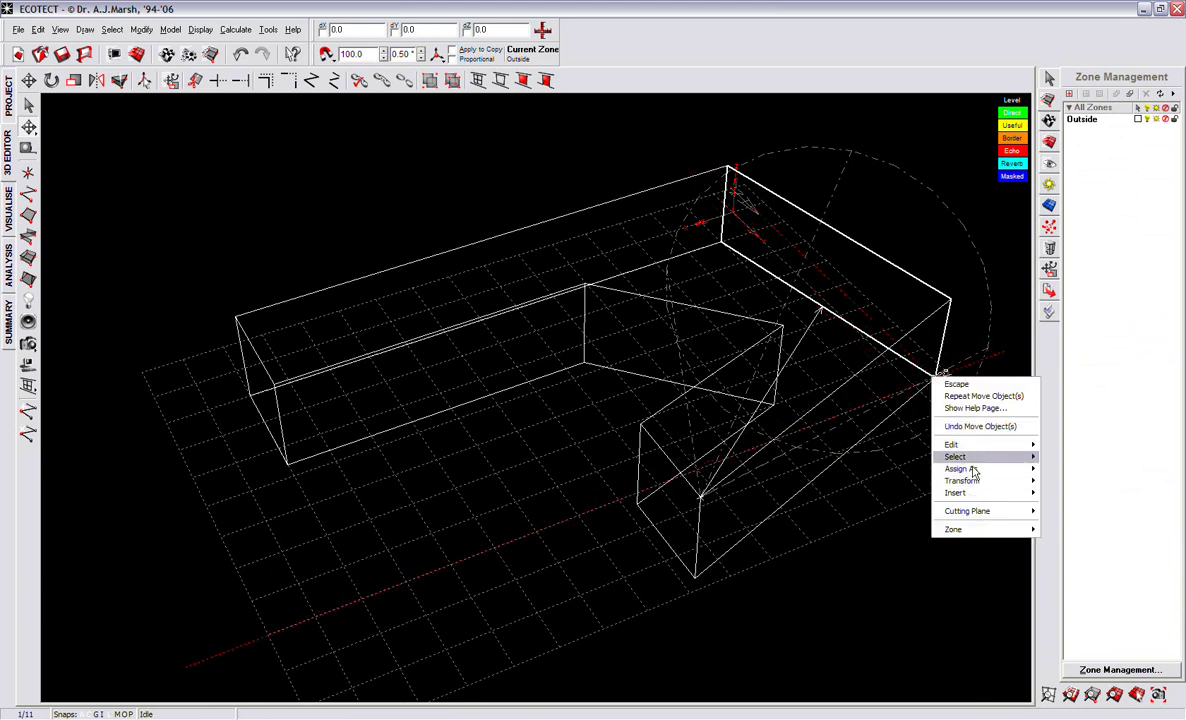
{"action": "mouse_move", "coordinate": [970, 481]}
{"action": "left_click", "coordinate": [1058, 481]}
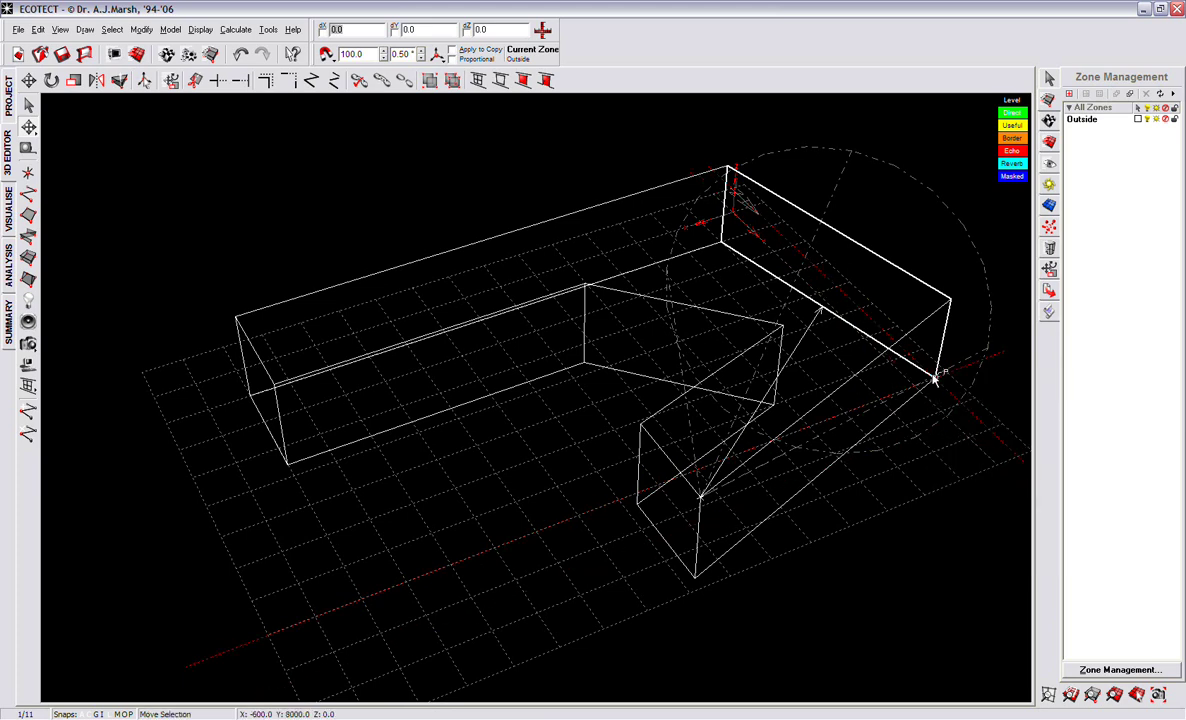
{"action": "mouse_move", "coordinate": [932, 376]}
{"action": "left_mouse_down"}
{"action": "mouse_move", "coordinate": [916, 455]}
{"action": "mouse_move", "coordinate": [930, 372]}
{"action": "left_mouse_up"}
{"action": "left_click", "coordinate": [930, 372]}
{"action": "left_click", "coordinate": [938, 378]}
{"action": "right_click", "coordinate": [937, 377]}
{"action": "left_click", "coordinate": [964, 386]}
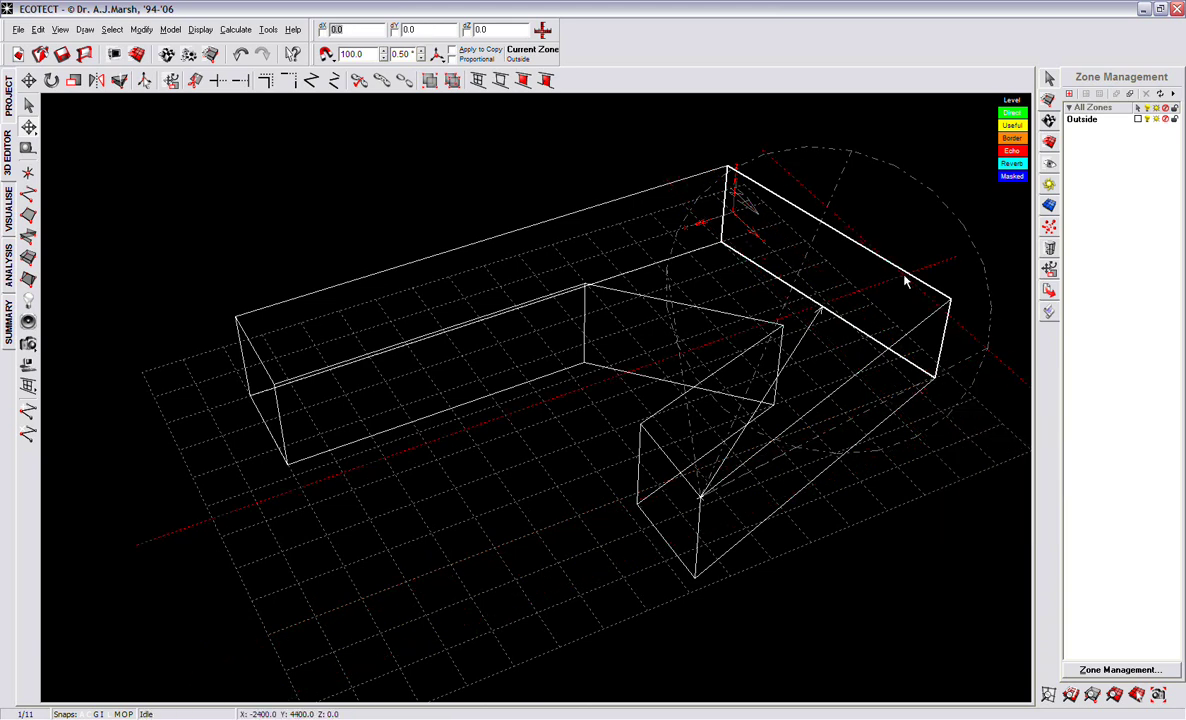
{"action": "left_click", "coordinate": [908, 279]}
{"action": "left_click", "coordinate": [908, 279]}
{"action": "right_click", "coordinate": [909, 280]}
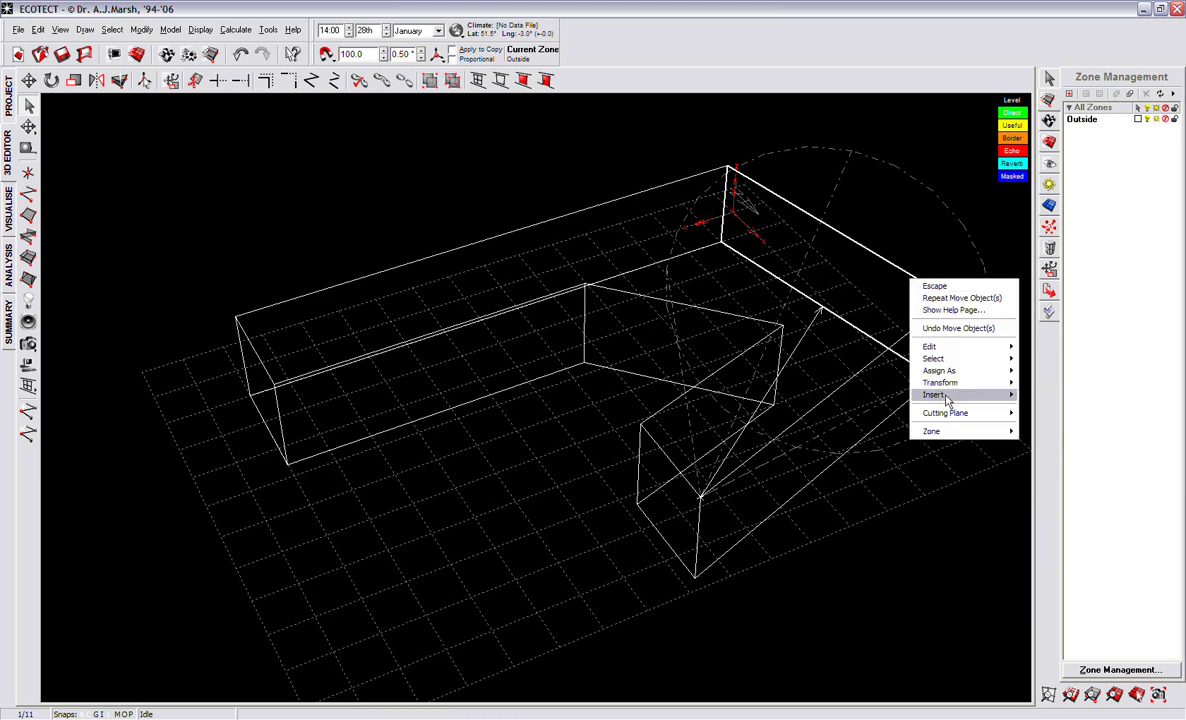
{"action": "mouse_move", "coordinate": [955, 382]}
{"action": "left_click", "coordinate": [1037, 382]}
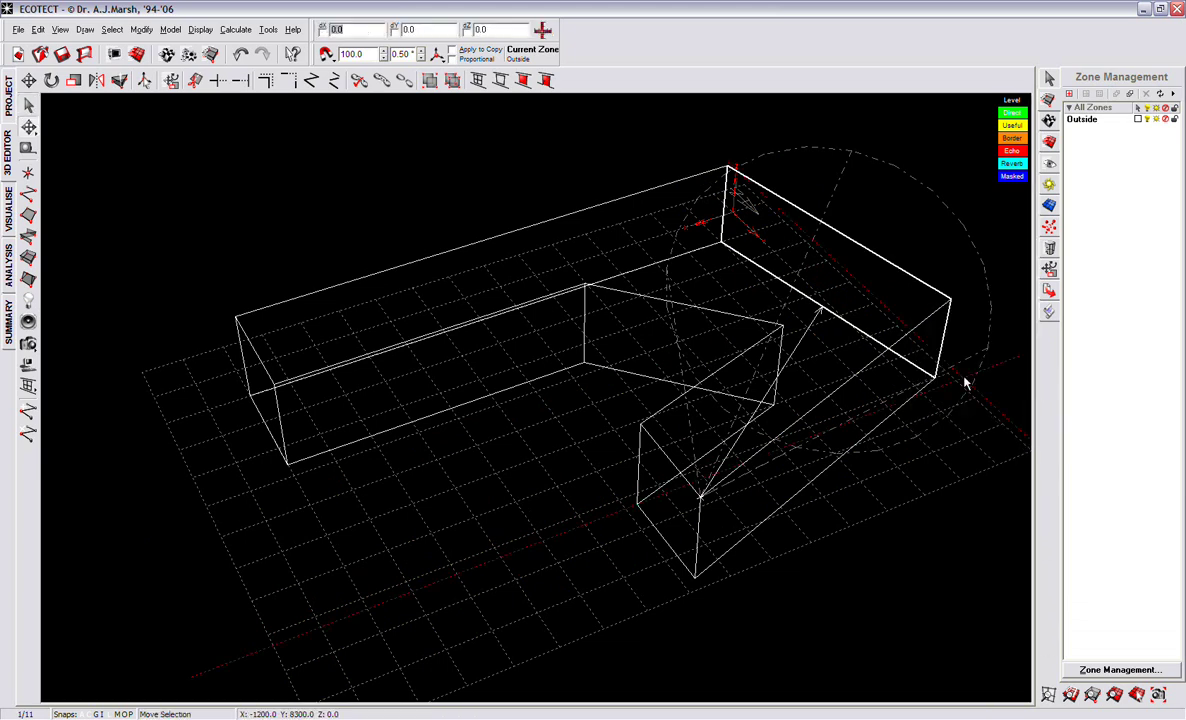
{"action": "left_click", "coordinate": [935, 378]}
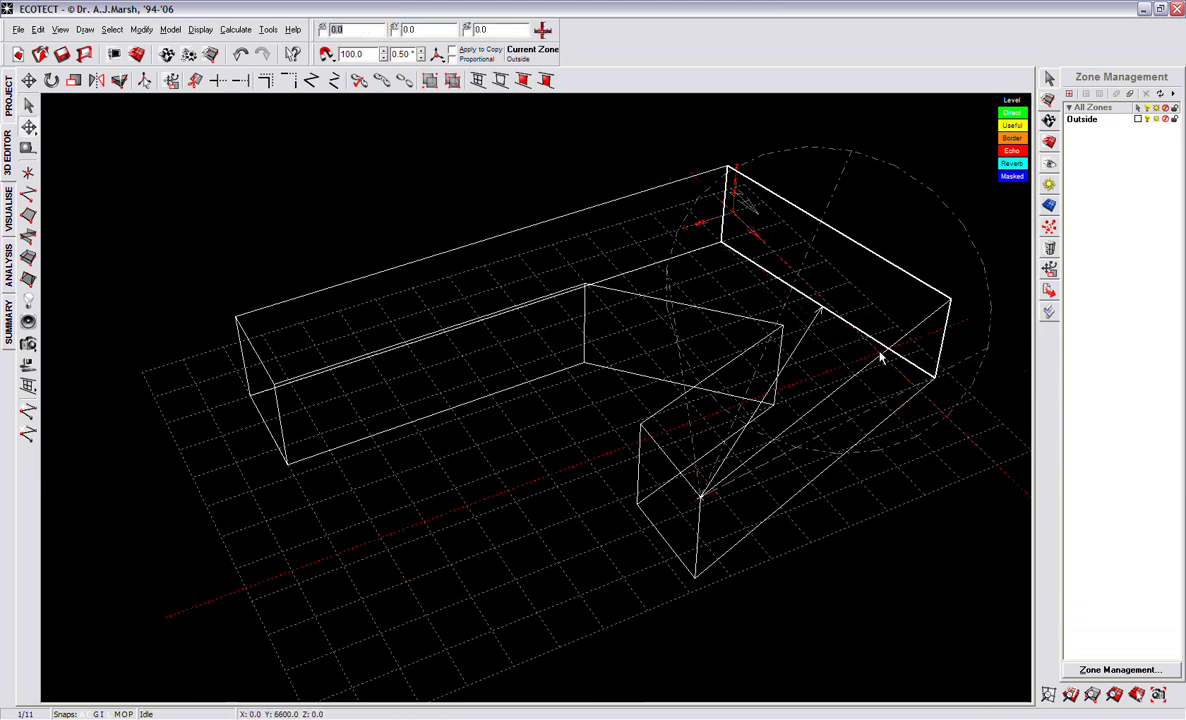
{"action": "right_click", "coordinate": [722, 243]}
{"action": "mouse_move", "coordinate": [800, 339]}
{"action": "left_click", "coordinate": [852, 352]}
{"action": "left_click", "coordinate": [722, 243]}
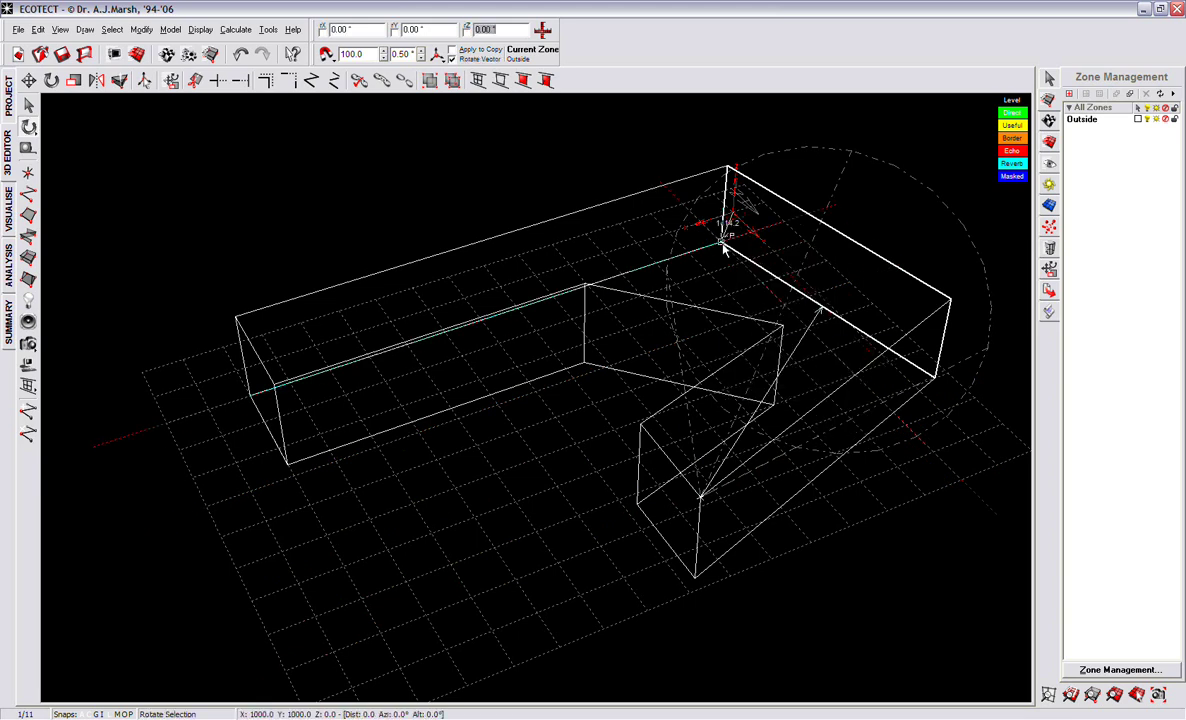
{"action": "left_click", "coordinate": [952, 392]}
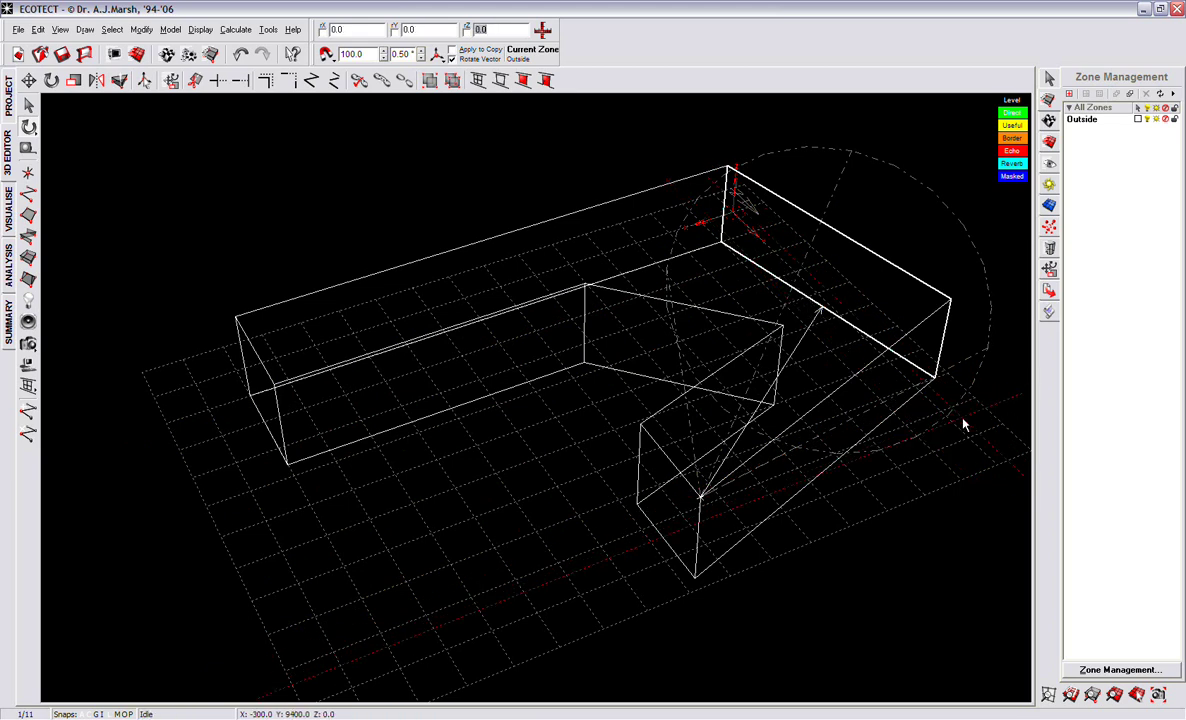
{"action": "key", "text": "Escape"}
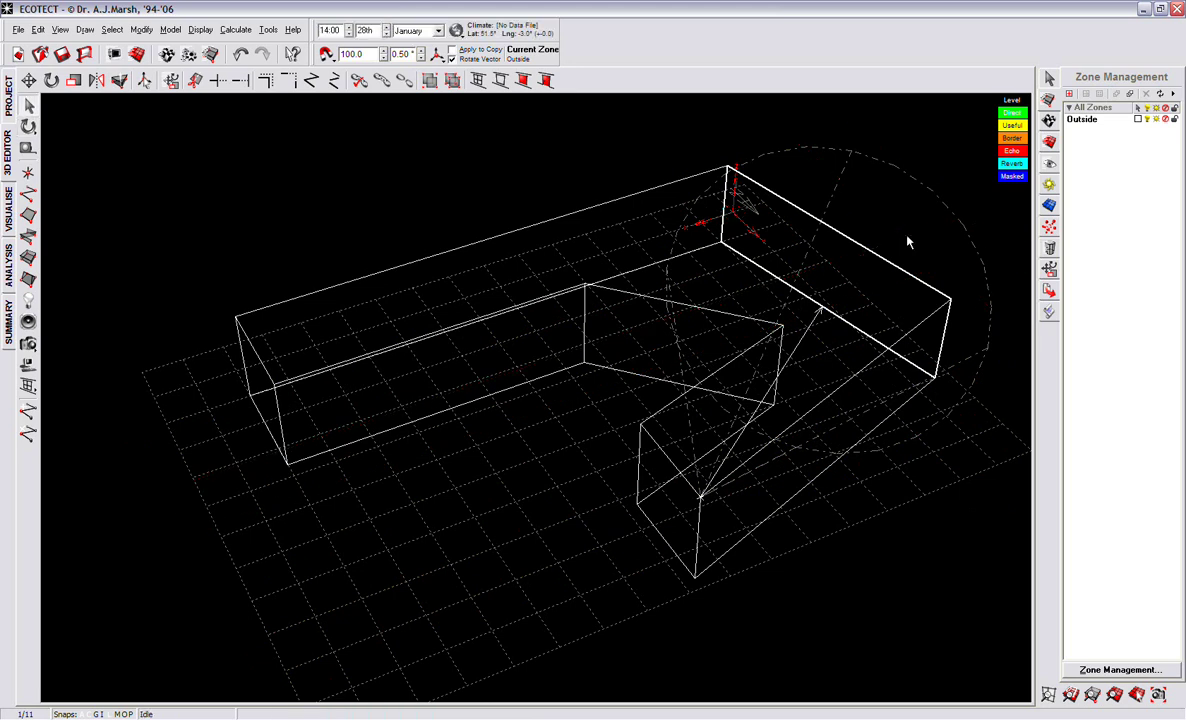
Orbit toward a side view of the zigzag wireframe and show the Display Settings panel.
{"action": "right_click_drag", "start_coordinate": [818, 238], "coordinate": [742, 247]}
{"action": "scroll", "coordinate": [300, 256], "scroll_direction": "down", "scroll_amount": 3}
{"action": "right_click_drag", "start_coordinate": [786, 439], "coordinate": [492, 455]}
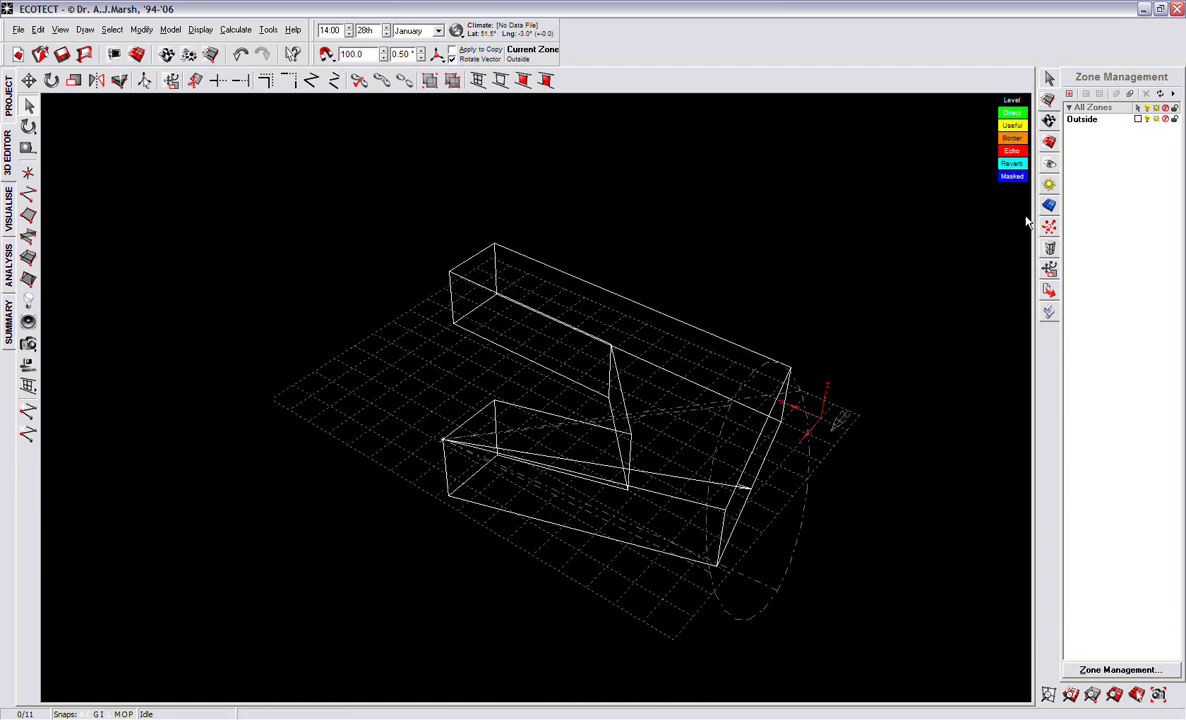
{"action": "left_click", "coordinate": [1049, 163]}
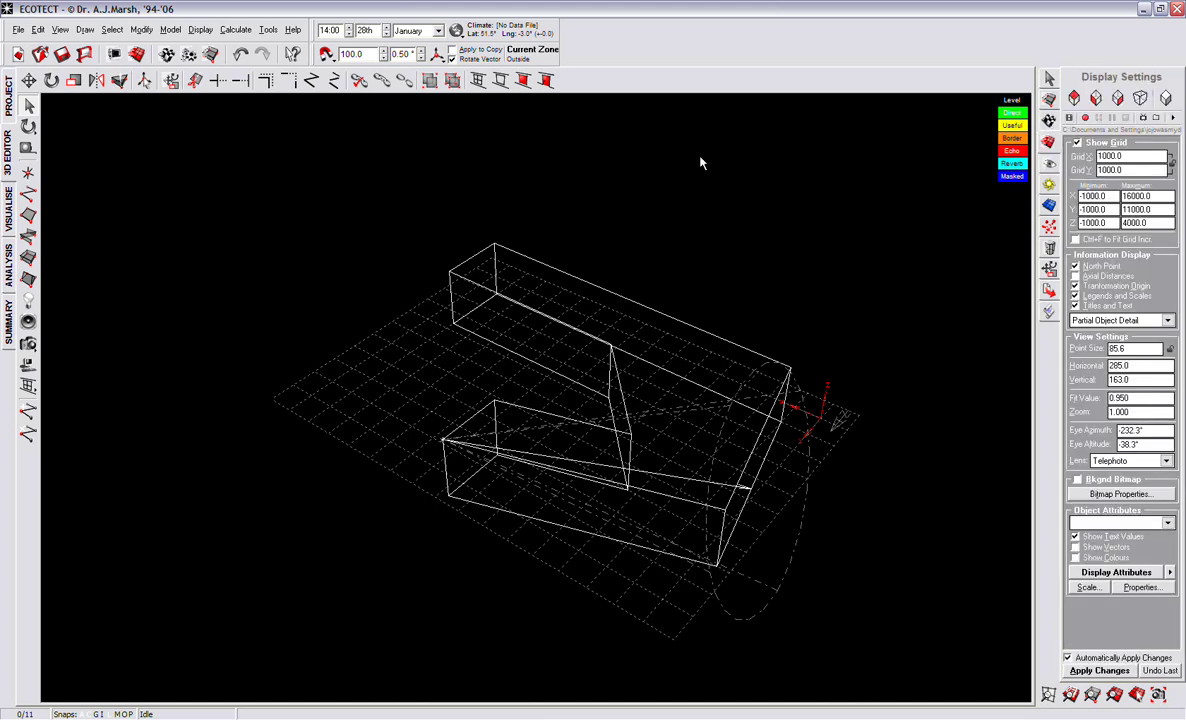
Set up a new animation of the drawing canvas only at 640×480 and 15 fps.
{"action": "left_click", "coordinate": [1071, 120]}
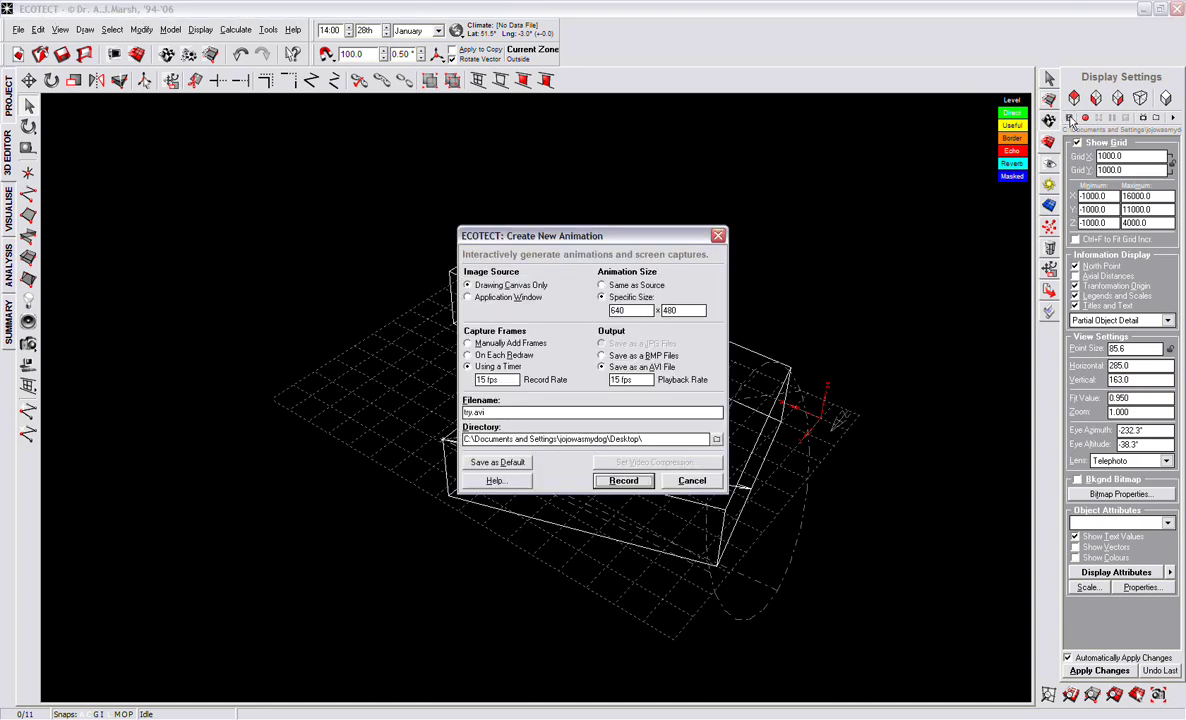
{"action": "left_click_drag", "start_coordinate": [488, 241], "coordinate": [420, 229]}
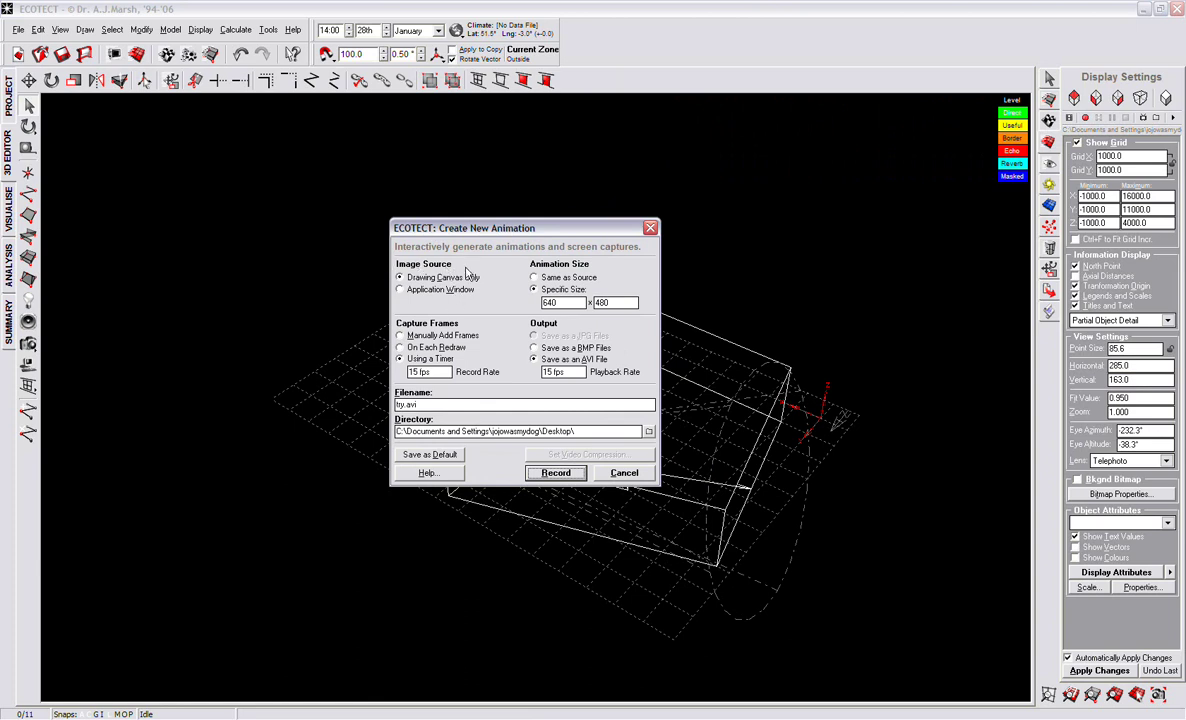
{"action": "left_click", "coordinate": [440, 289]}
{"action": "left_click", "coordinate": [436, 280]}
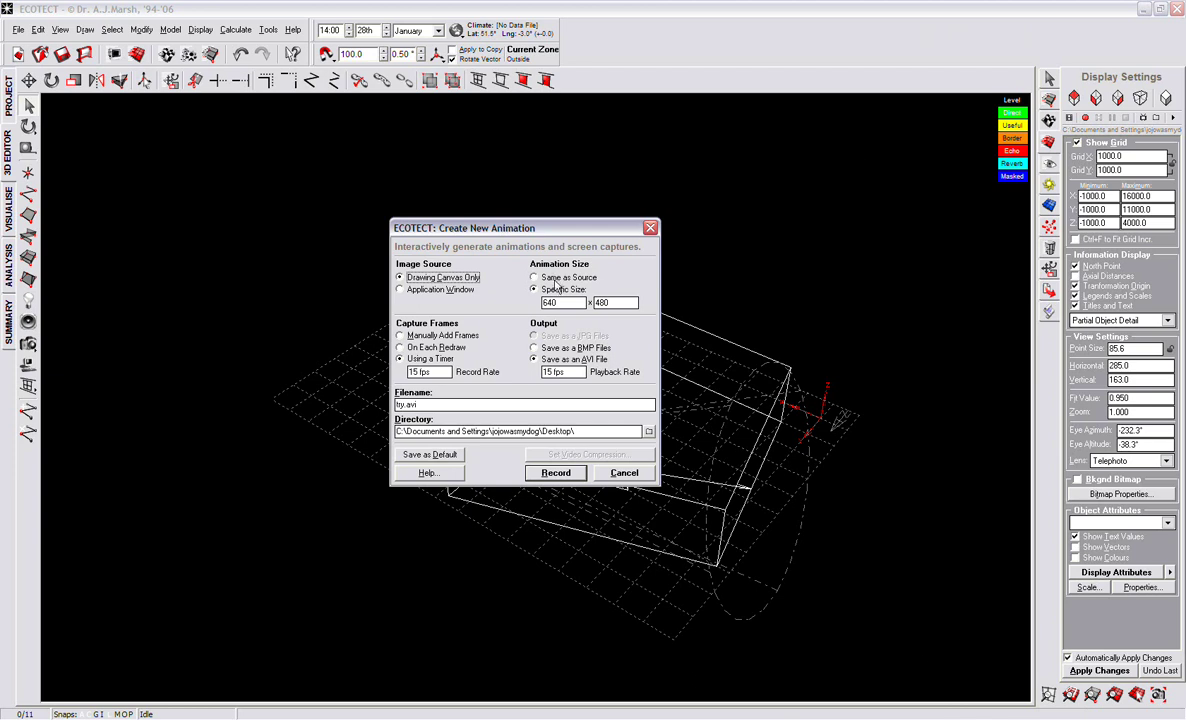
{"action": "left_click_drag", "start_coordinate": [556, 302], "coordinate": [528, 302]}
{"action": "double_click", "coordinate": [565, 303]}
{"action": "double_click", "coordinate": [420, 371]}
{"action": "left_click", "coordinate": [429, 371]}
{"action": "double_click", "coordinate": [584, 371]}
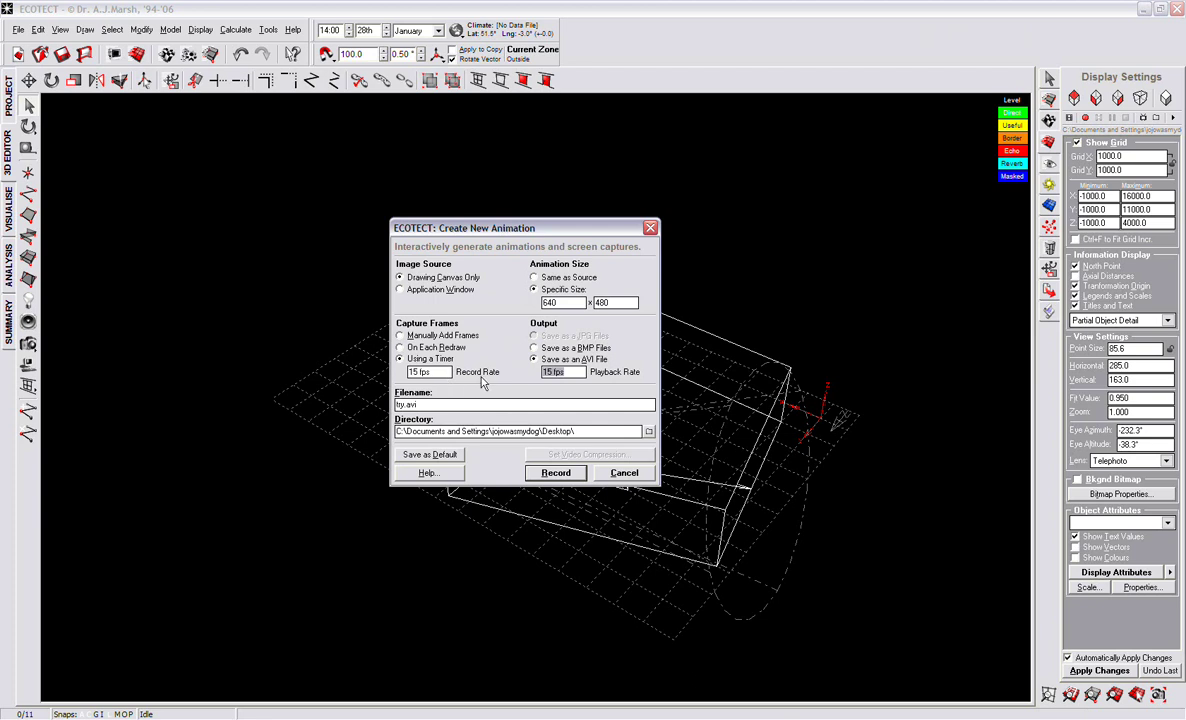
Save the animation as try.avi on the Desktop and start recording.
{"action": "left_click", "coordinate": [649, 432]}
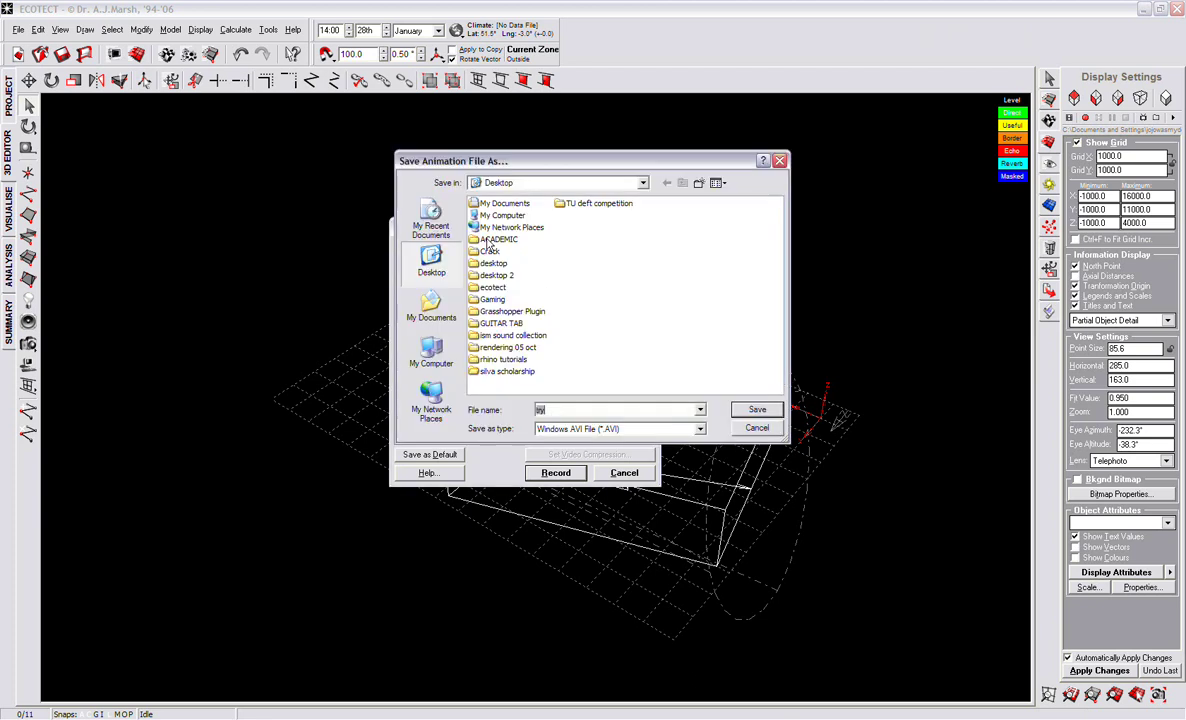
{"action": "left_click", "coordinate": [757, 409]}
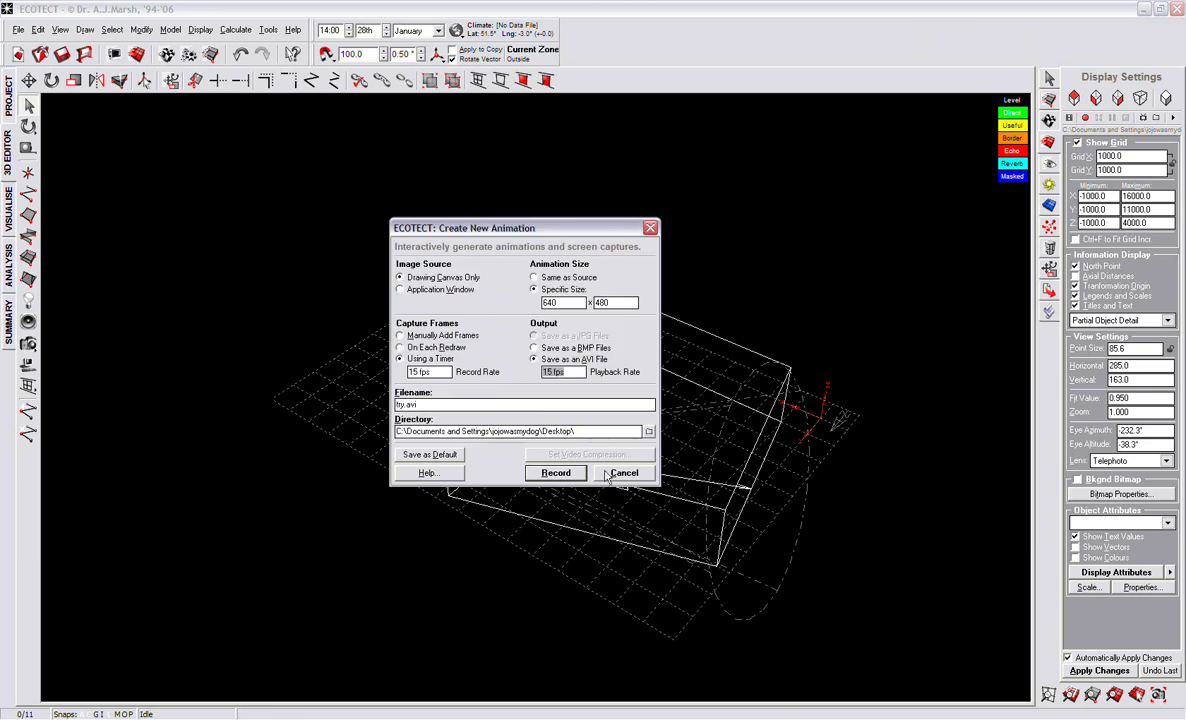
{"action": "left_click", "coordinate": [571, 473]}
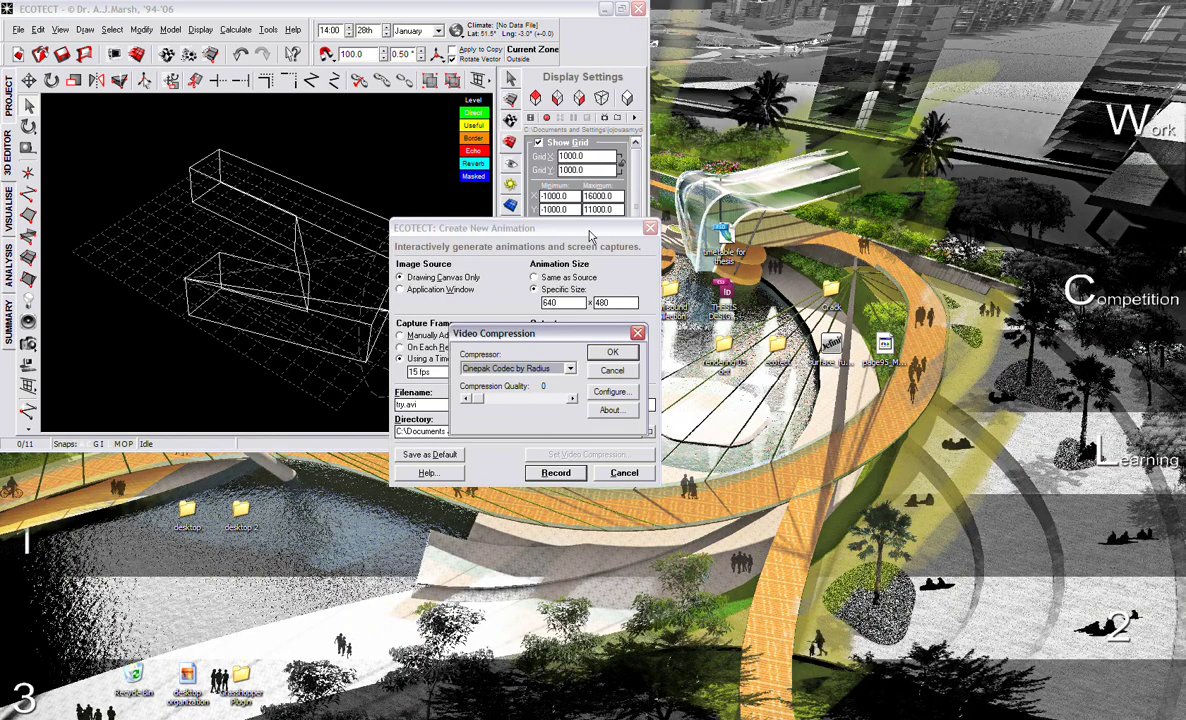
Accept the default video compression, recentre the window, and generate rays to animate particles.
{"action": "left_click", "coordinate": [615, 355]}
{"action": "left_click_drag", "start_coordinate": [538, 6], "coordinate": [778, 104]}
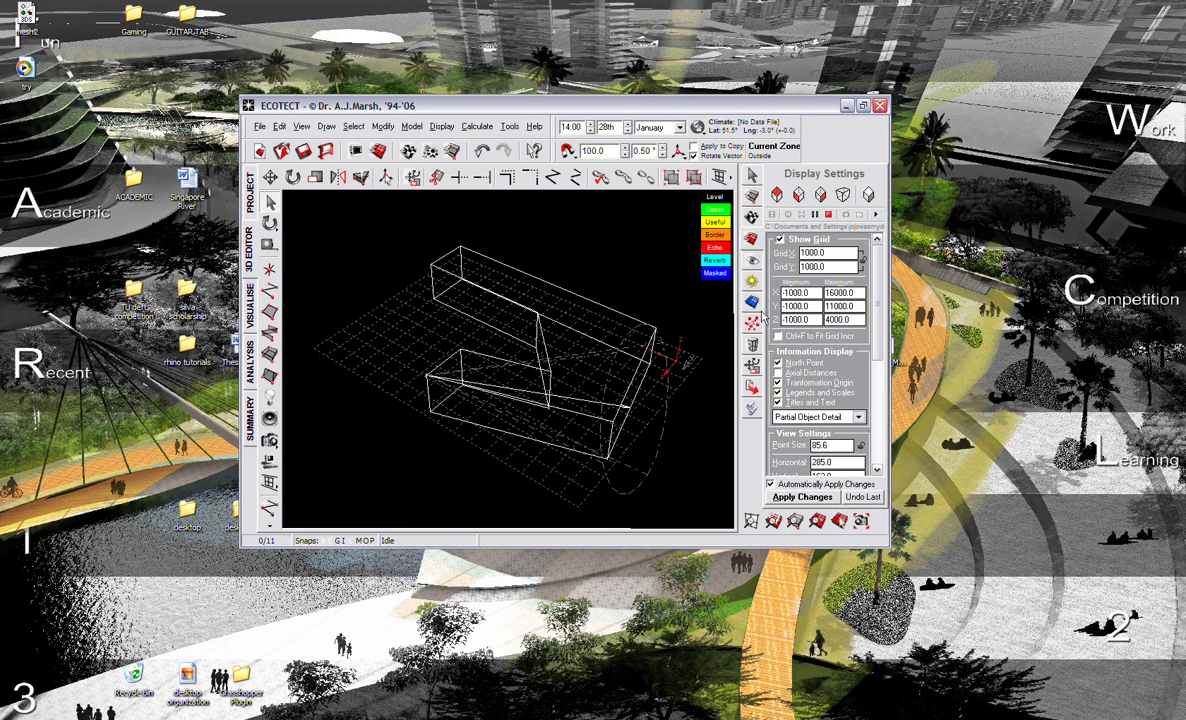
{"action": "left_click", "coordinate": [753, 322]}
{"action": "left_click", "coordinate": [801, 329]}
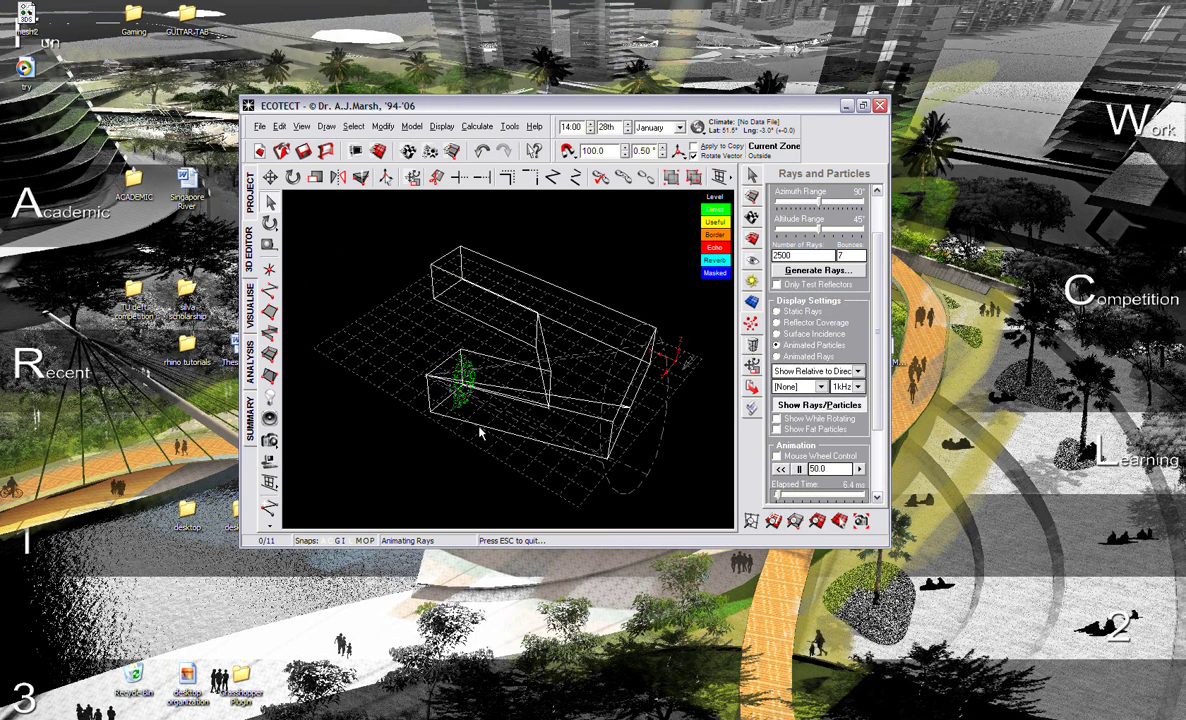
Orbit and zoom around the zigzag building from several angles as the particles spread.
{"action": "right_click_drag", "start_coordinate": [509, 425], "coordinate": [651, 416]}
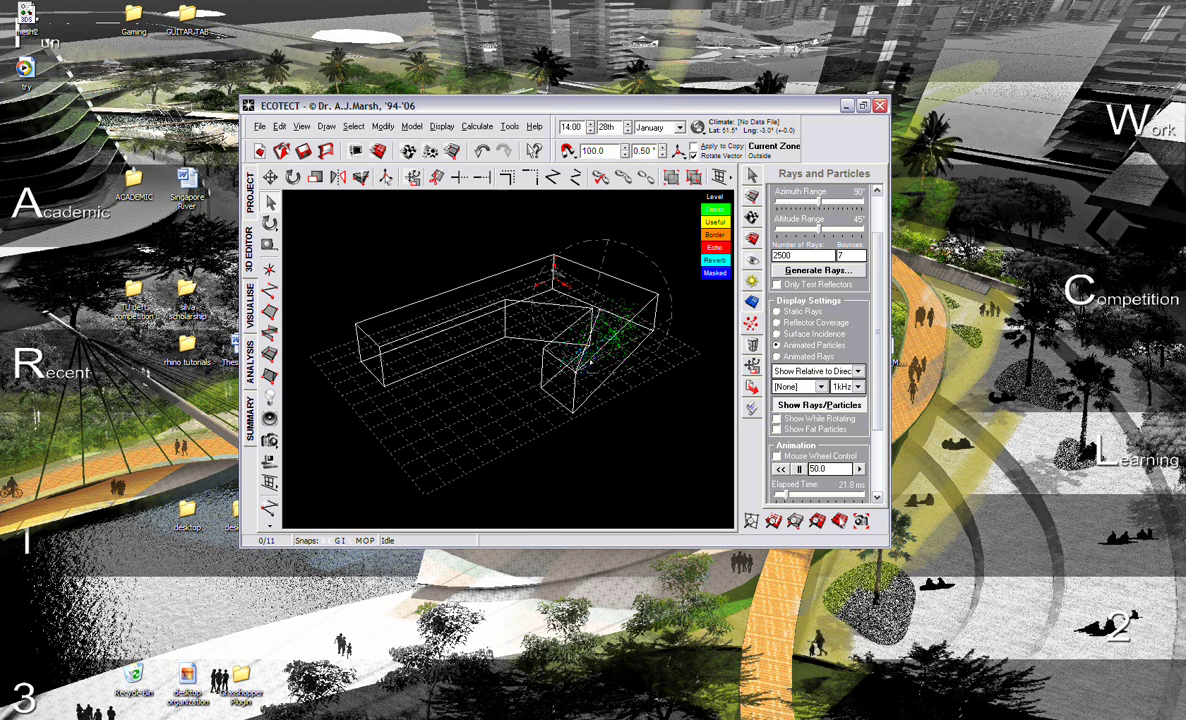
{"action": "right_click_drag", "start_coordinate": [536, 326], "coordinate": [559, 330]}
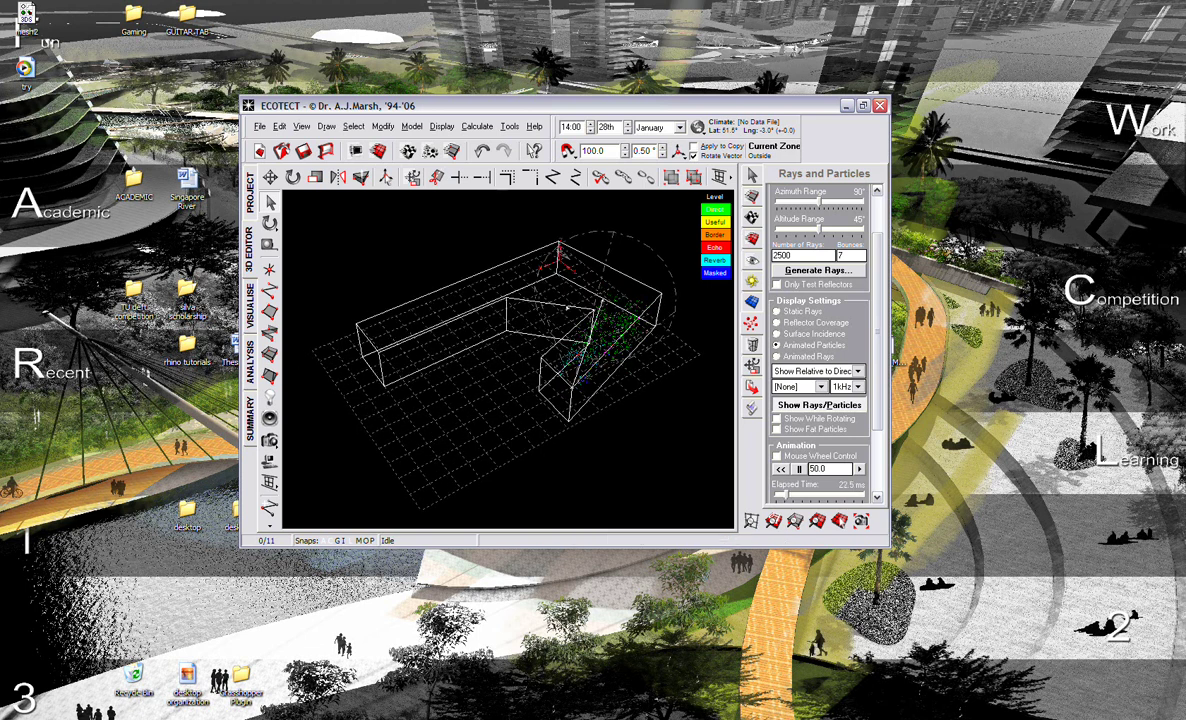
{"action": "right_click_drag", "start_coordinate": [621, 275], "coordinate": [641, 290]}
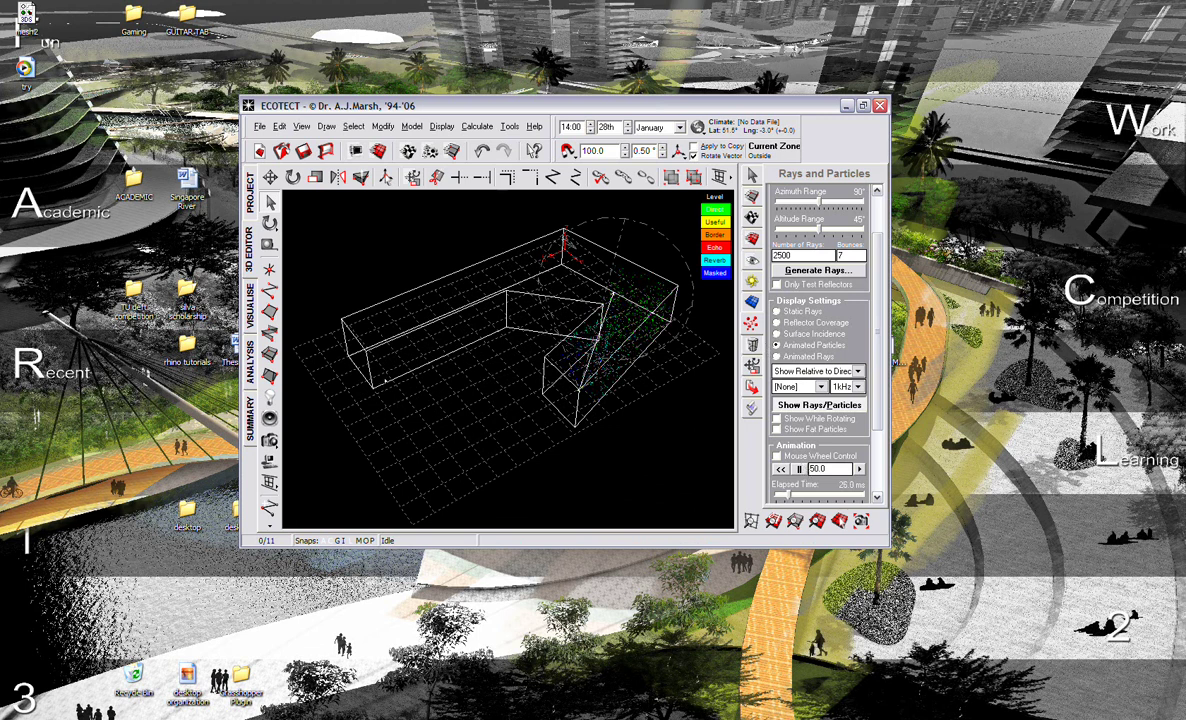
{"action": "right_click_drag", "start_coordinate": [463, 397], "coordinate": [432, 369]}
{"action": "scroll", "coordinate": [397, 280], "scroll_direction": "up", "scroll_amount": 4}
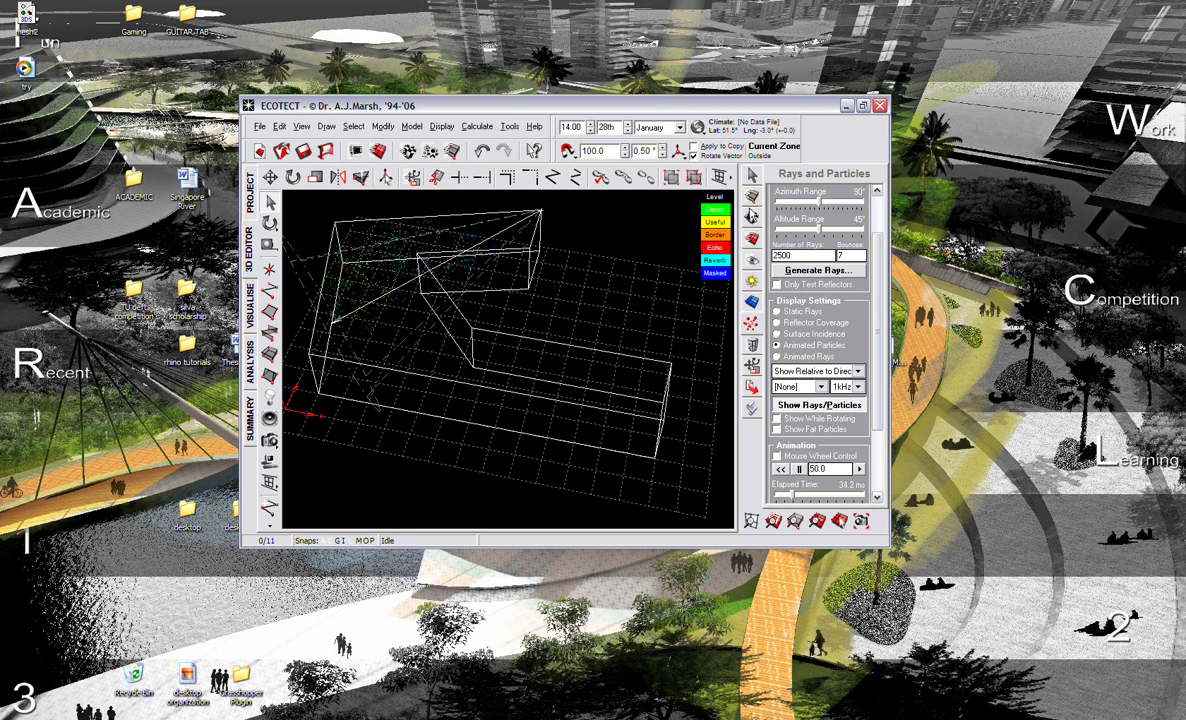
From the Display Settings panel, stop the animation capture and select the try video on the desktop.
{"action": "left_click", "coordinate": [751, 217]}
{"action": "left_click", "coordinate": [751, 196]}
{"action": "left_click", "coordinate": [751, 217]}
{"action": "left_click", "coordinate": [753, 237]}
{"action": "left_click", "coordinate": [751, 196]}
{"action": "left_click", "coordinate": [752, 238]}
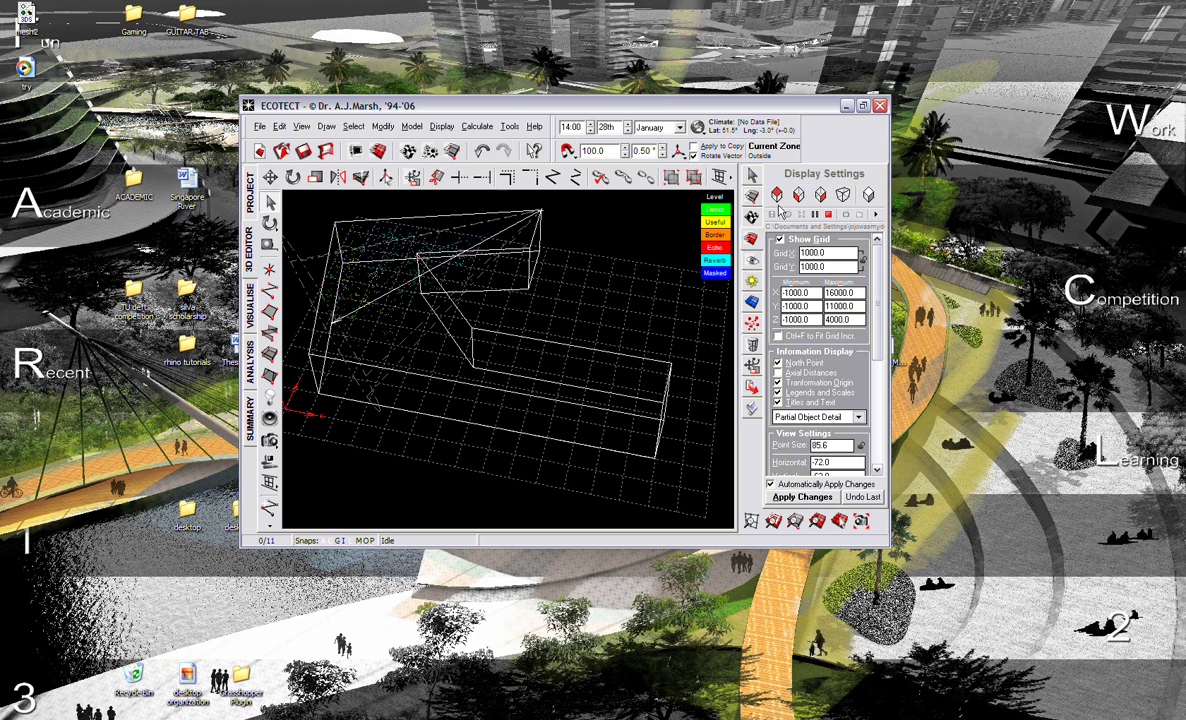
{"action": "left_click", "coordinate": [829, 216]}
{"action": "left_click", "coordinate": [33, 73]}
Play try.avi in Windows Media Player, jumping ahead to about 0:10, 0:24, 0:37 and 0:52.
{"action": "double_click", "coordinate": [33, 73]}
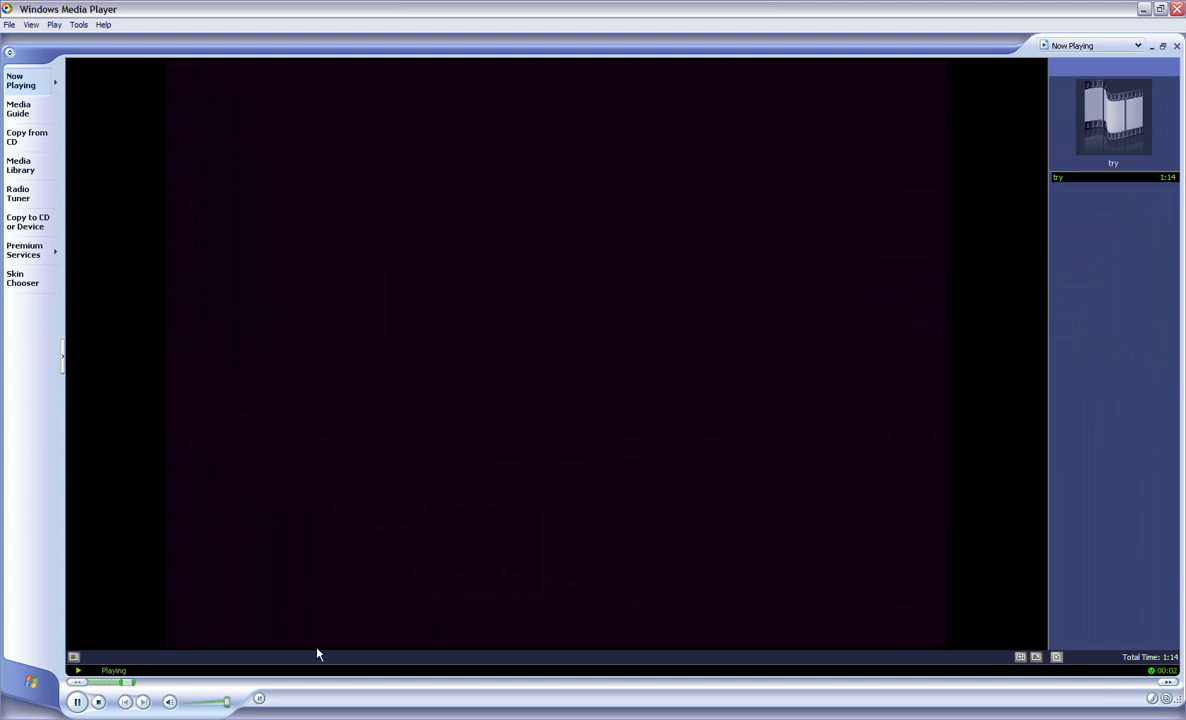
{"action": "left_click", "coordinate": [248, 682]}
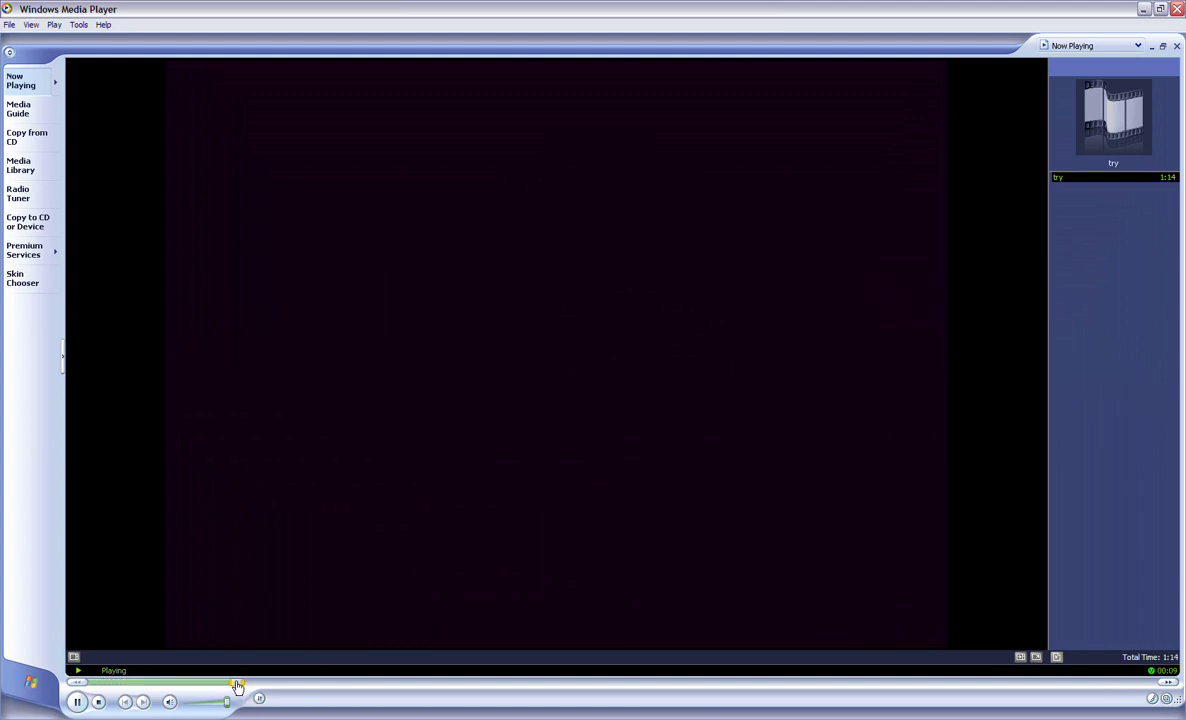
{"action": "left_click", "coordinate": [443, 683]}
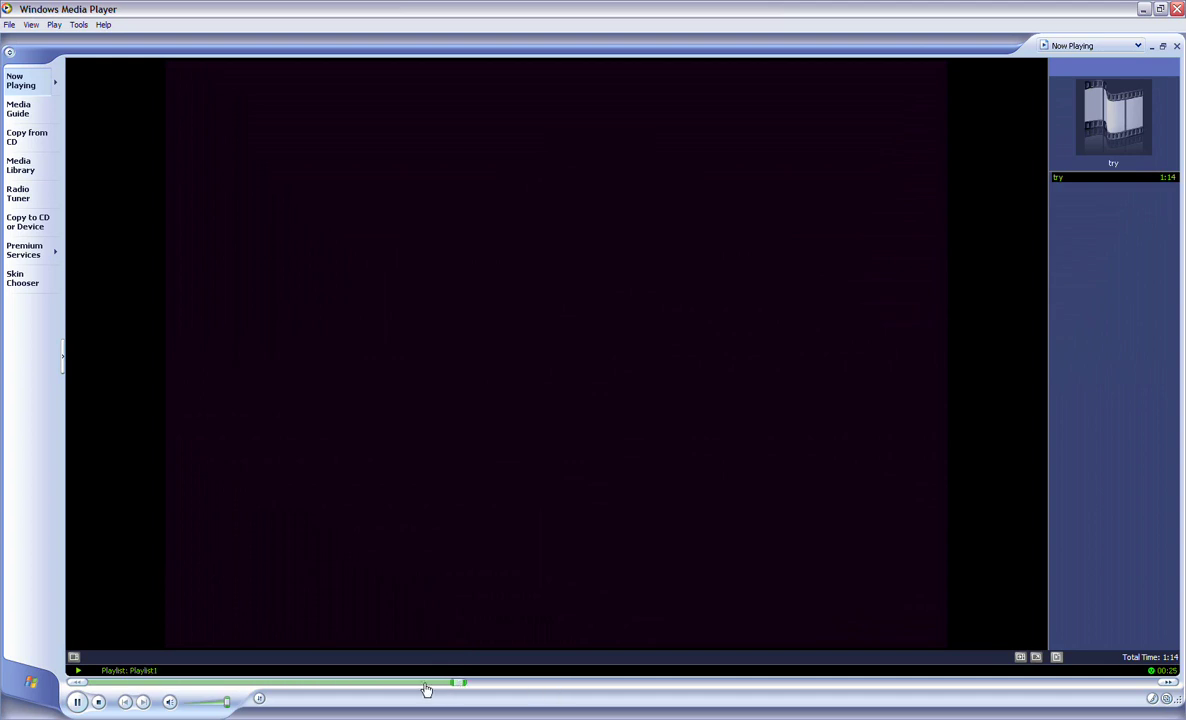
{"action": "left_click", "coordinate": [637, 684]}
{"action": "left_click", "coordinate": [715, 685]}
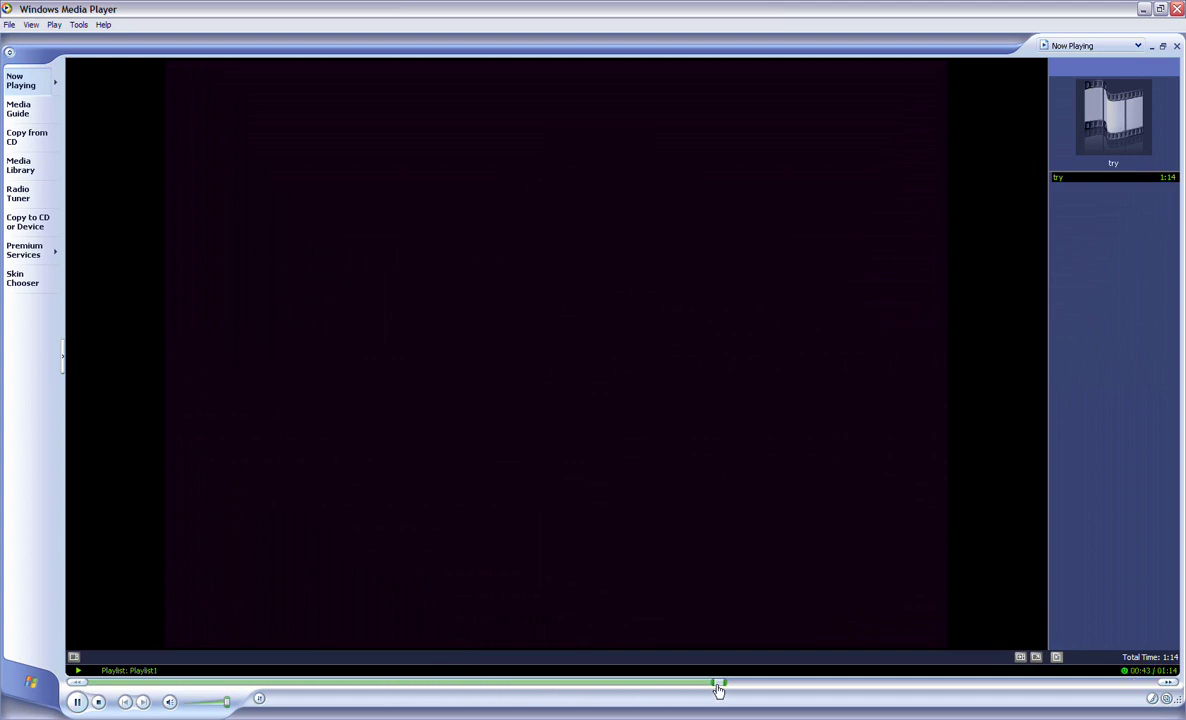
{"action": "left_click", "coordinate": [847, 685]}
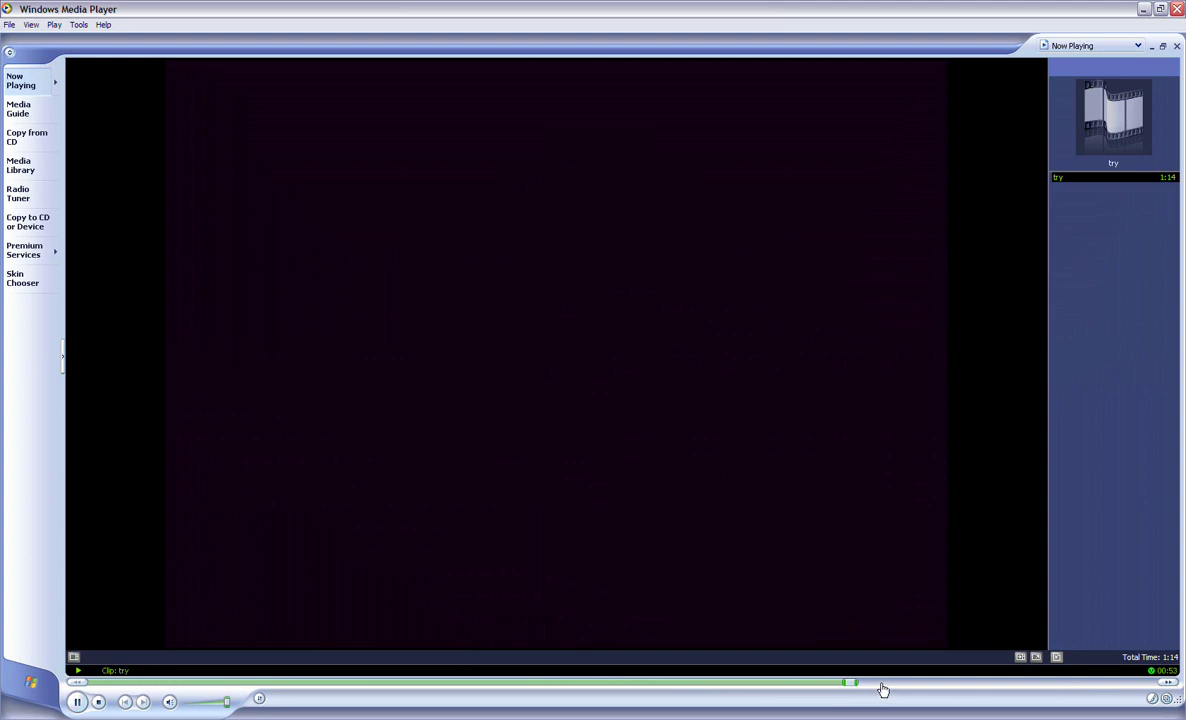